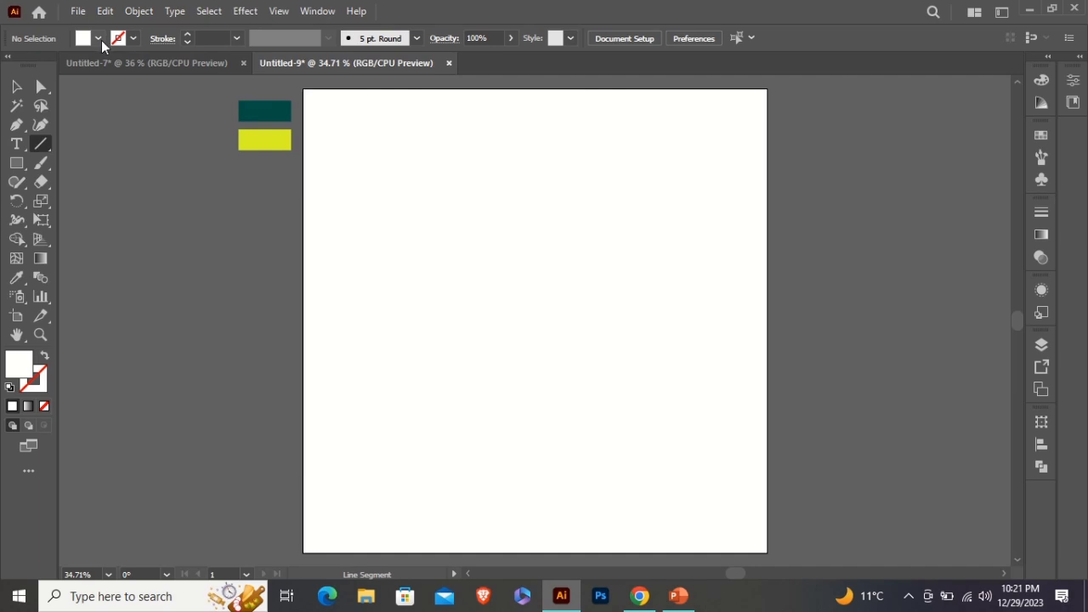
Draw a long horizontal line with a black stroke and no fill across the upper part of the artboard
click(44, 66)
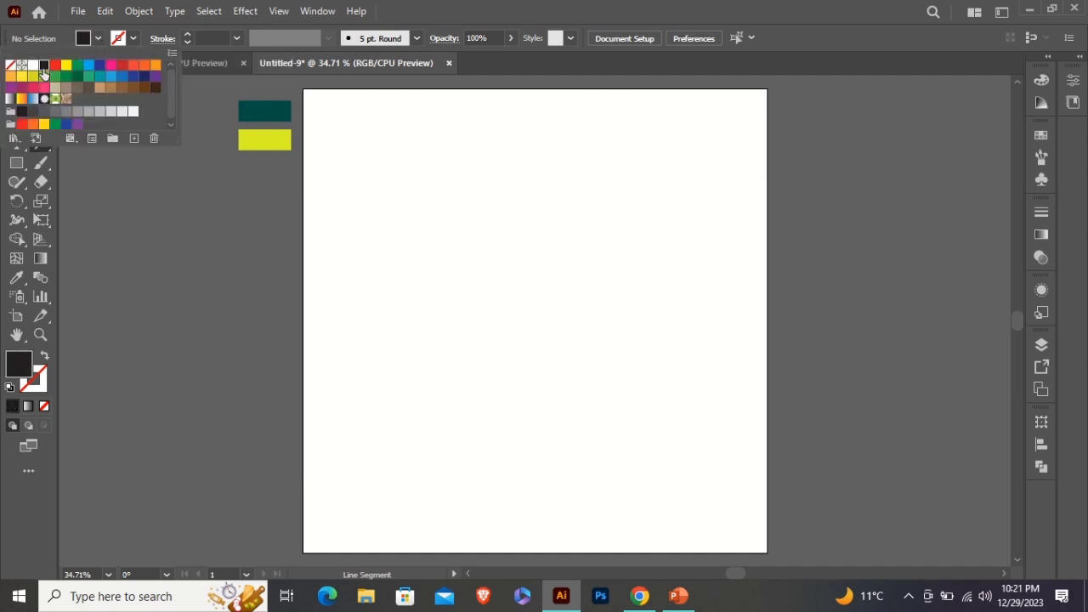
click(104, 216)
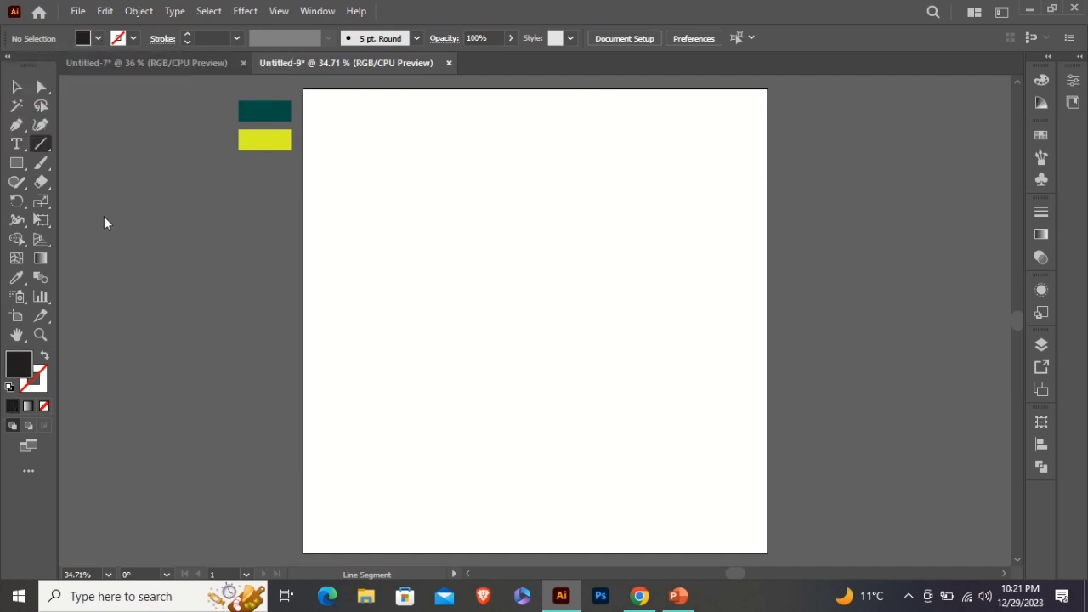
click(45, 357)
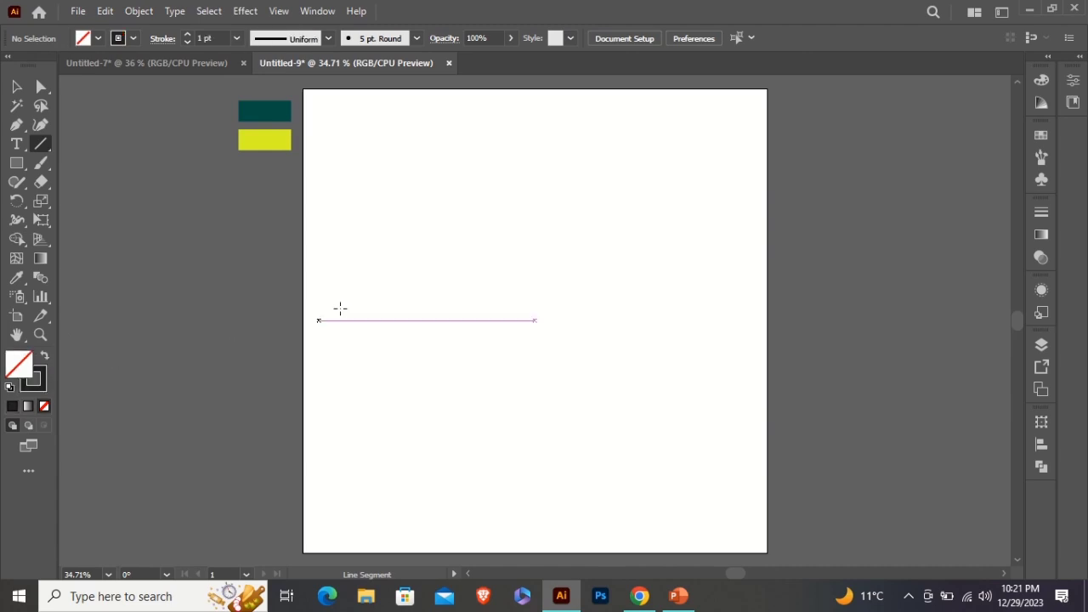
drag(374, 217, 706, 217)
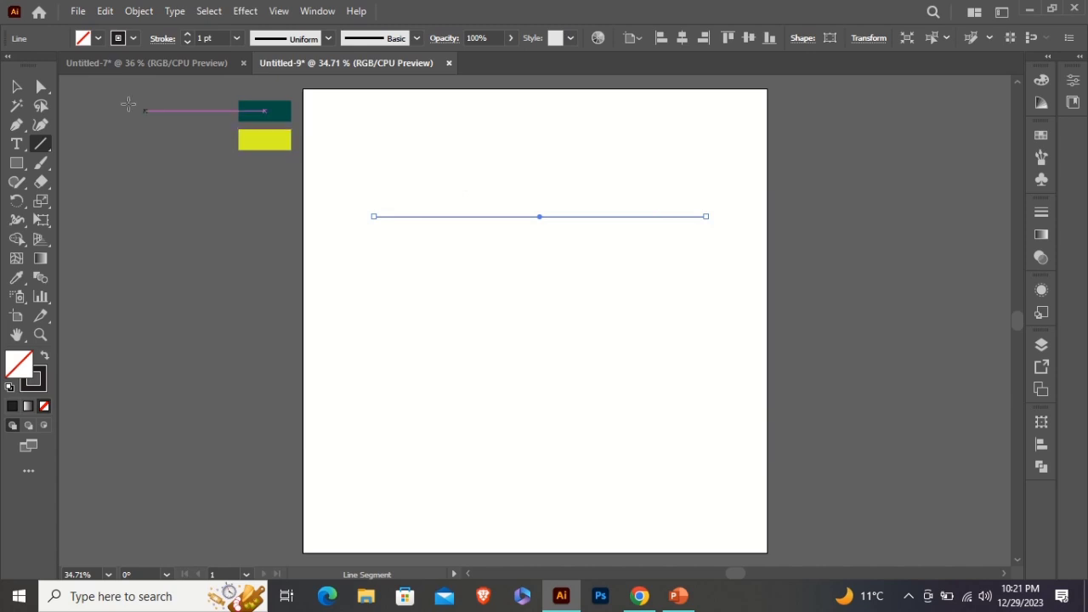
Duplicate the line a short distance below itself and repeat the copy to make six evenly spaced horizontal lines
click(24, 87)
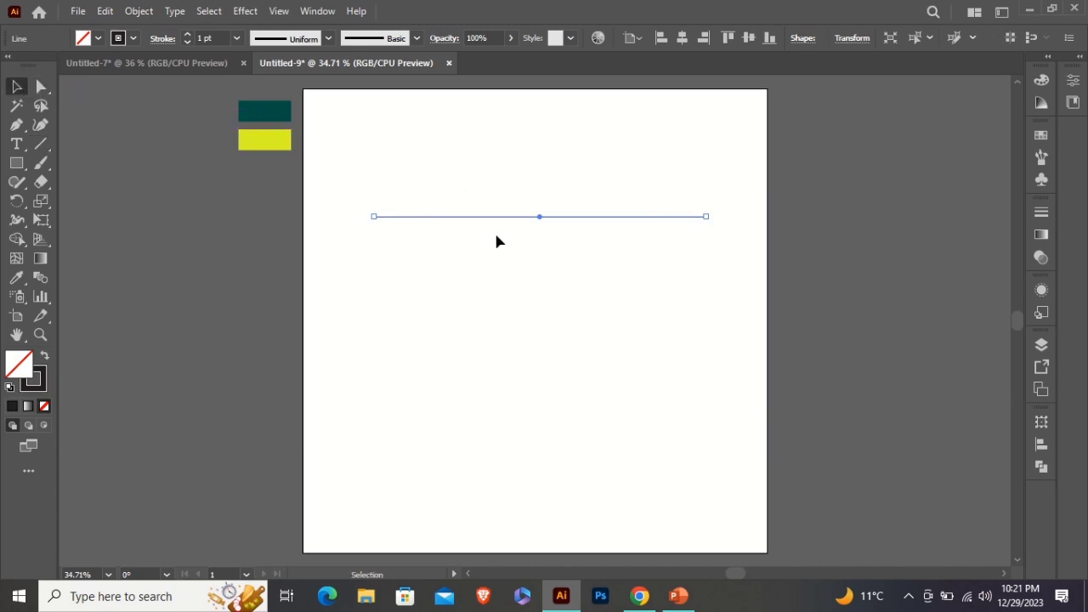
drag(538, 221, 539, 244)
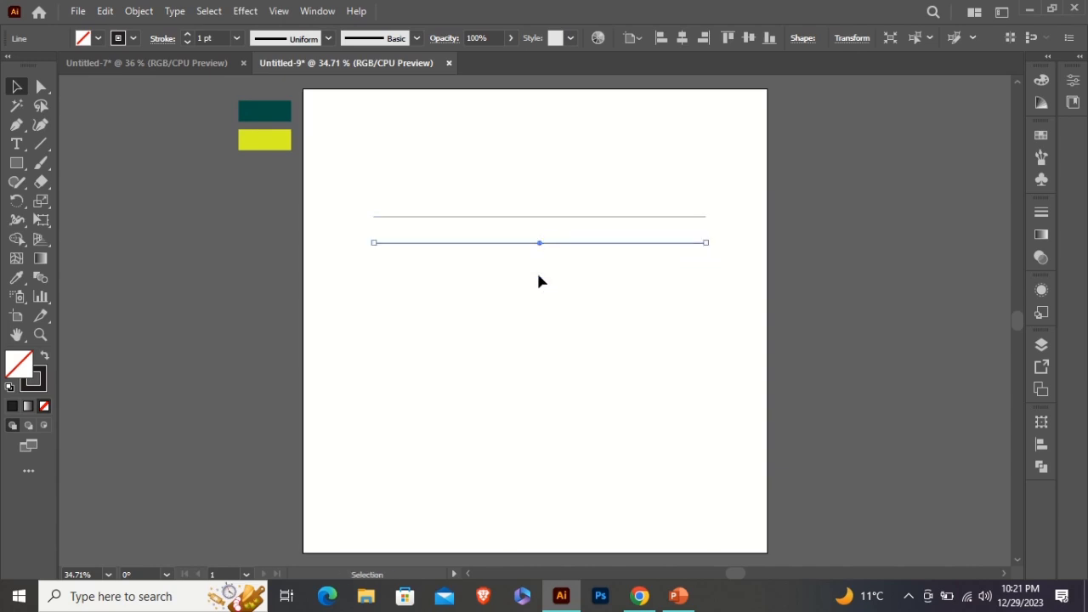
key(ctrl+d)
key(ctrl+d)
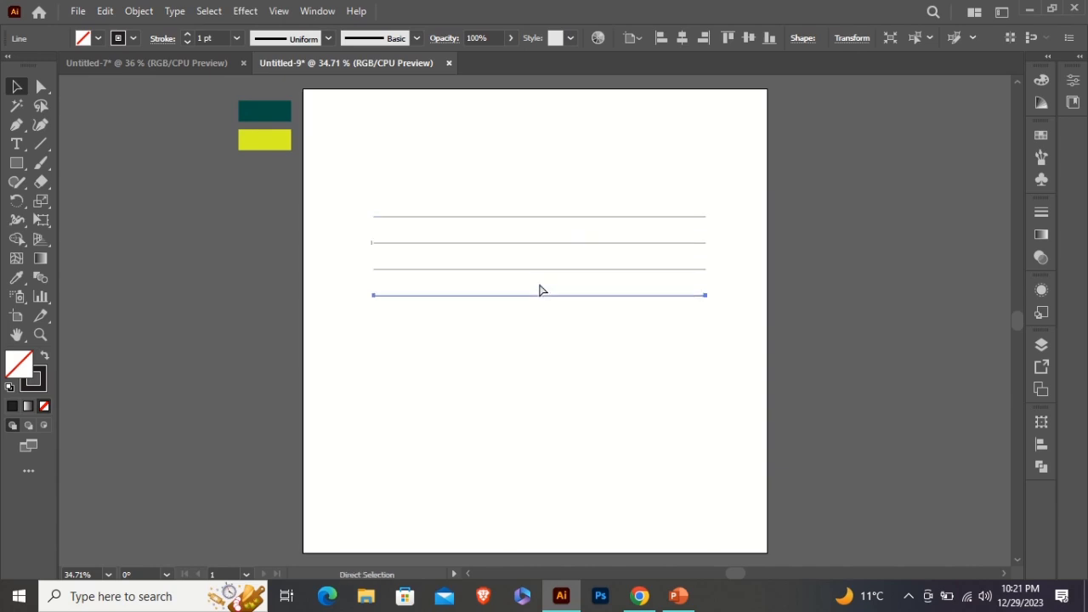
key(ctrl+d)
key(ctrl+d)
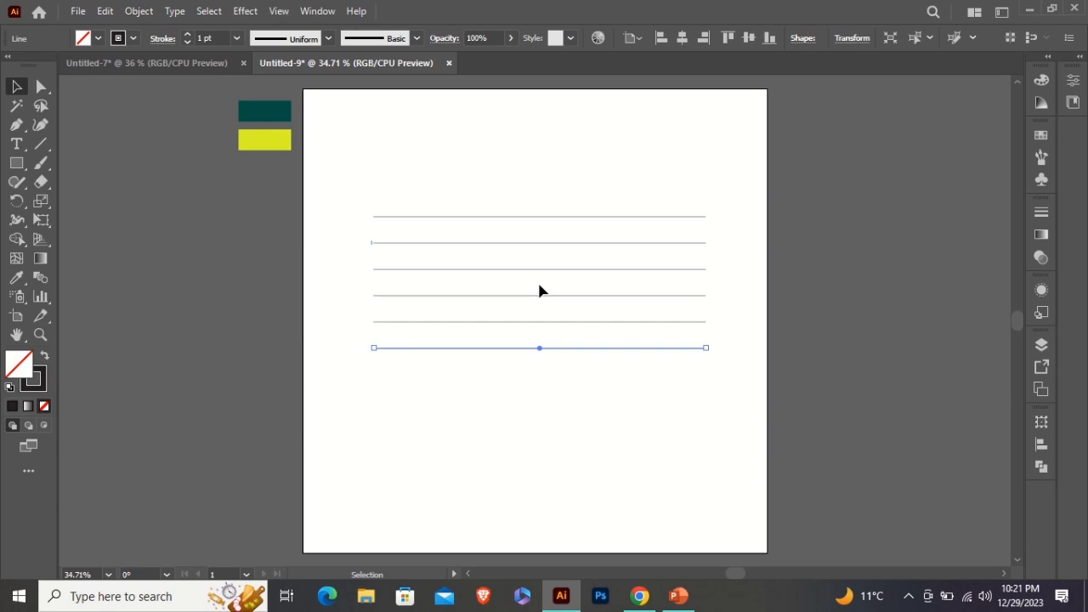
Group all six lines and center the group horizontally and vertically on the artboard
drag(521, 191, 568, 374)
right_click(556, 306)
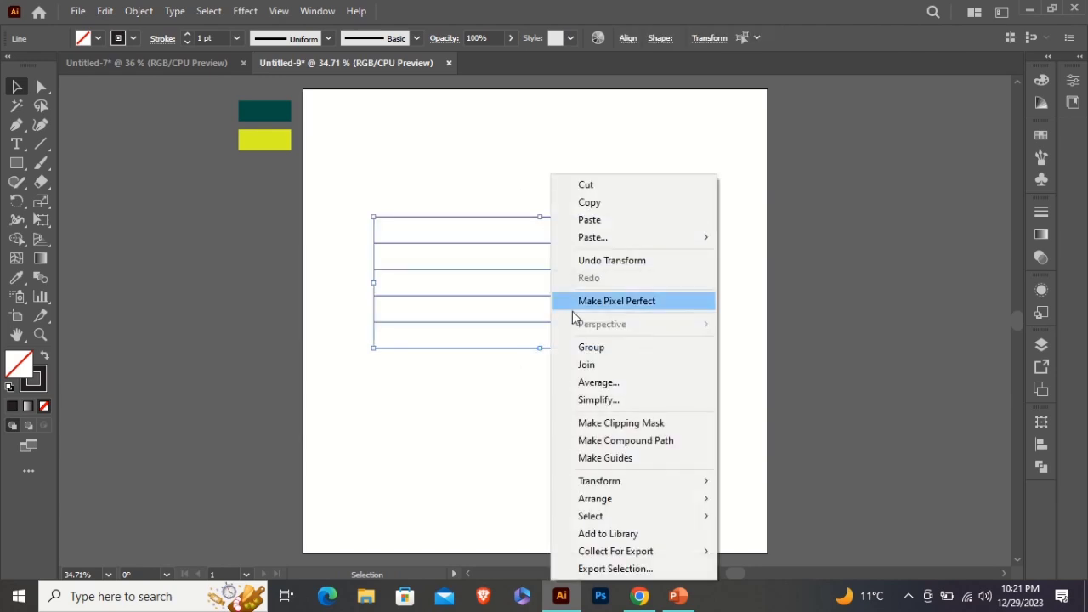
click(592, 349)
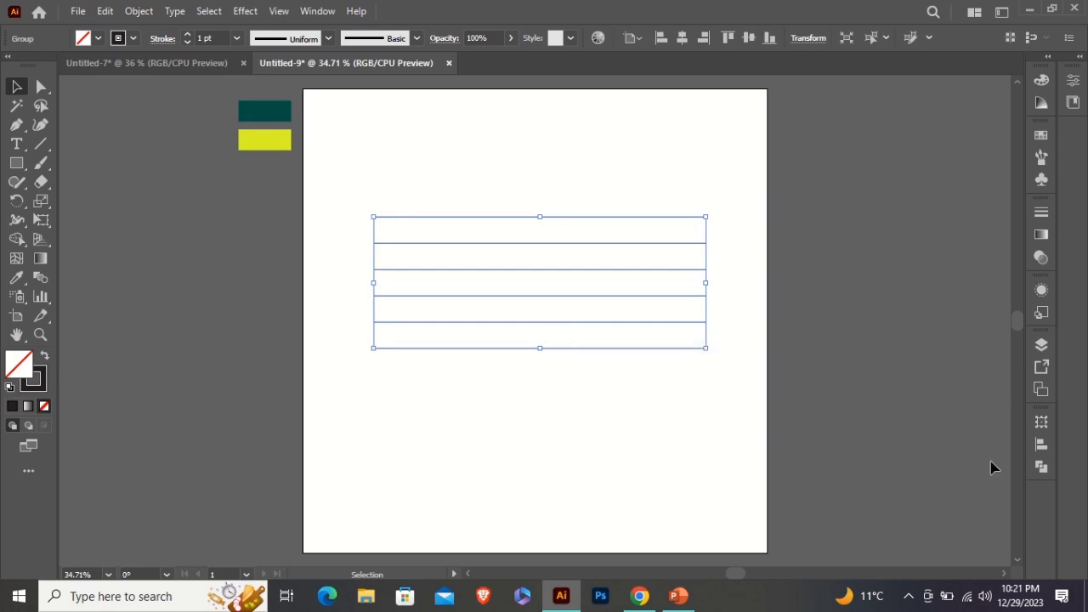
click(1034, 443)
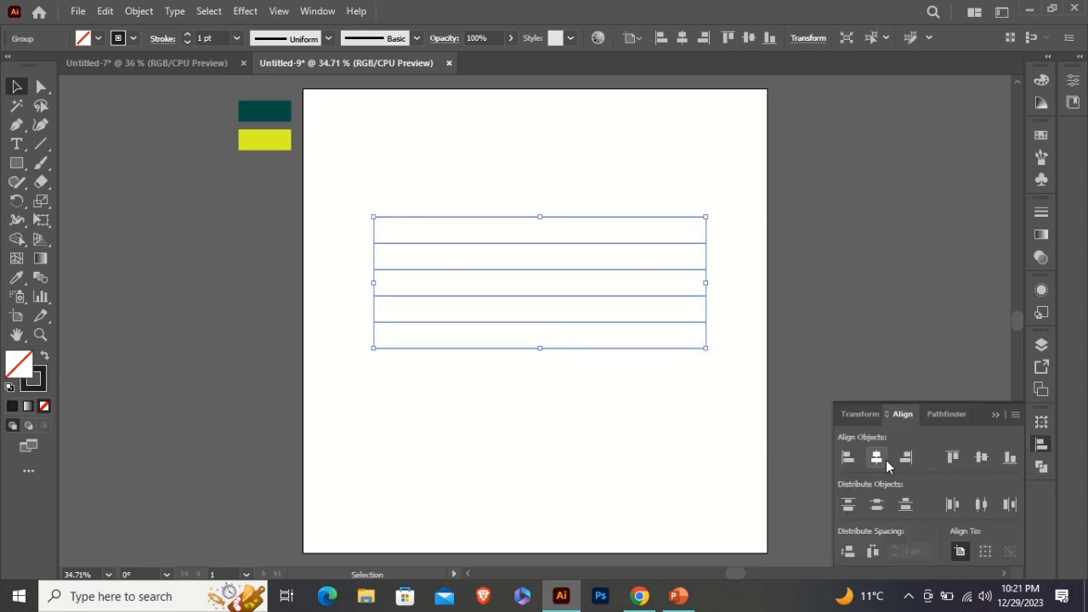
click(882, 460)
click(976, 460)
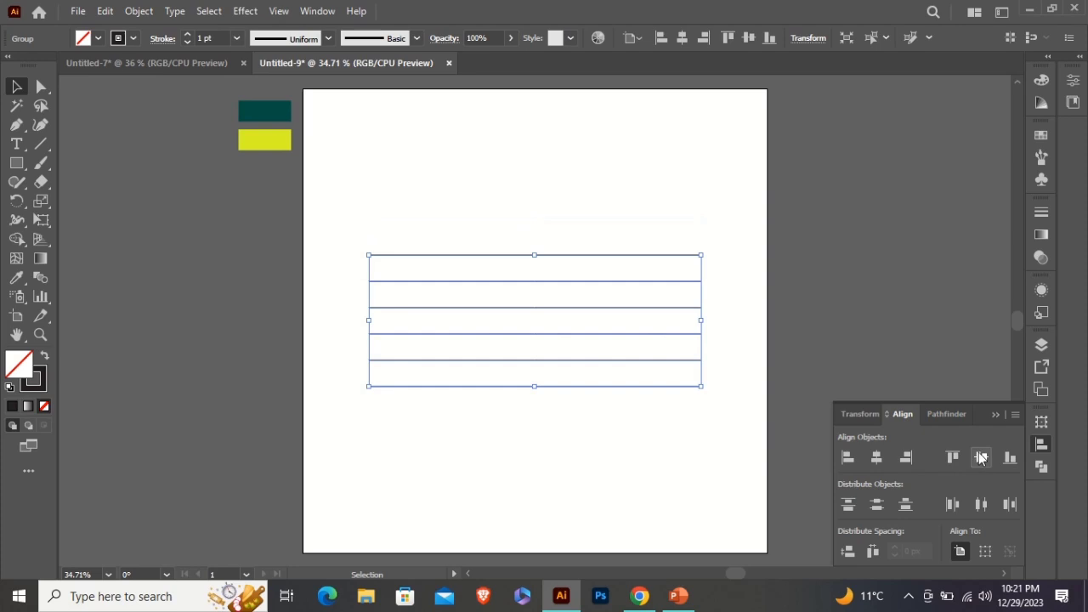
click(995, 415)
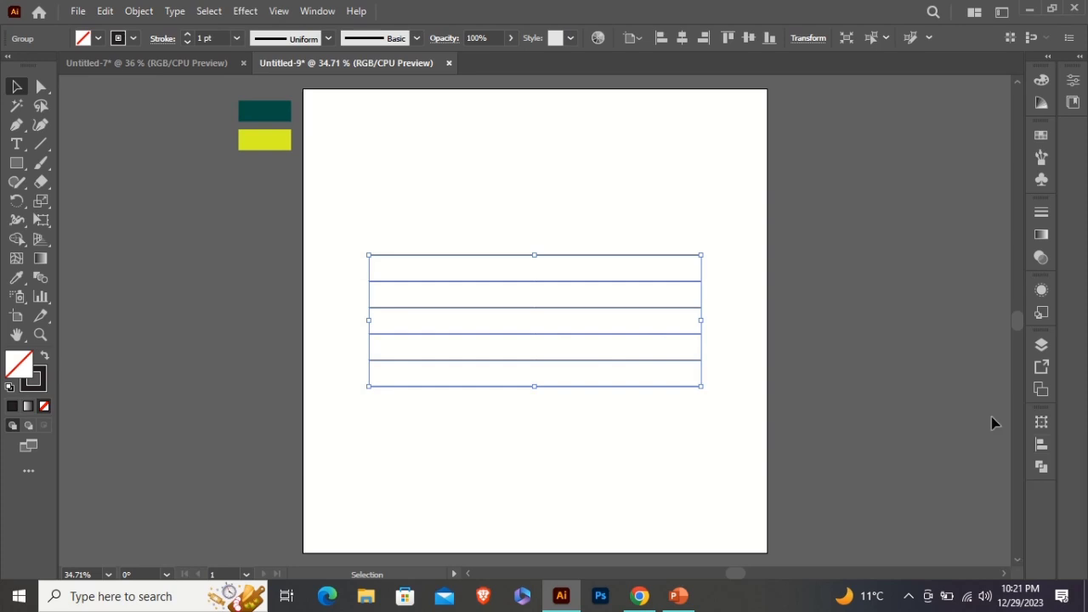
Ungroup the six centered lines and clear the selection
right_click(545, 317)
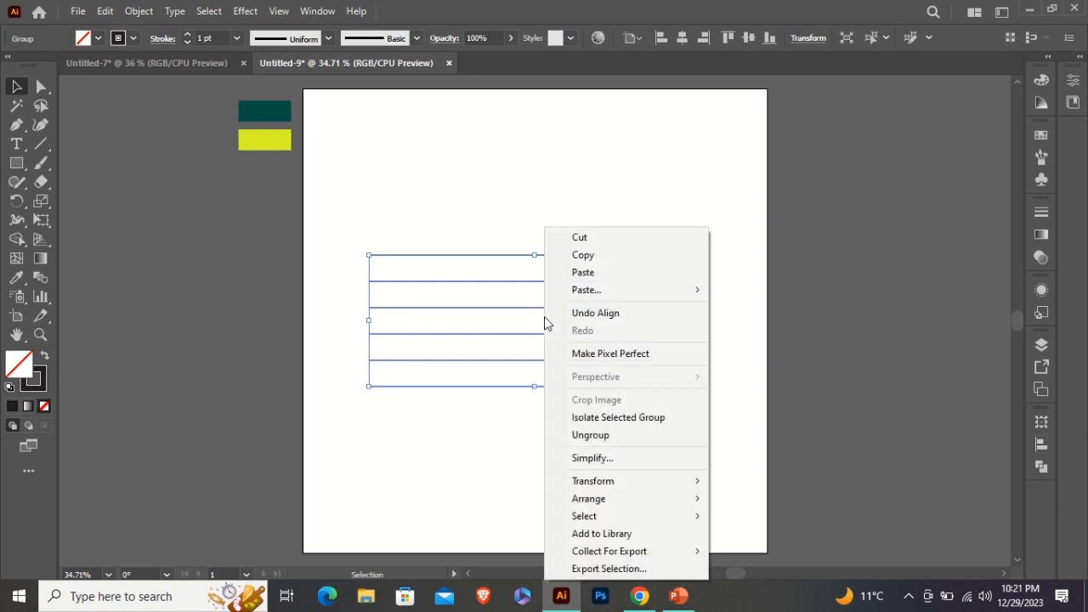
click(631, 437)
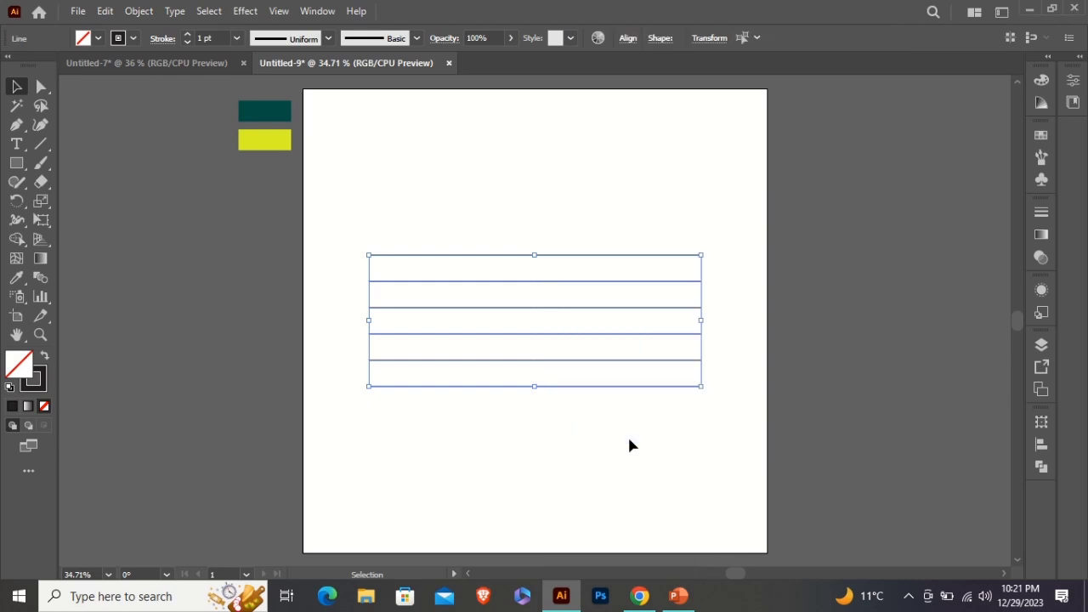
click(557, 401)
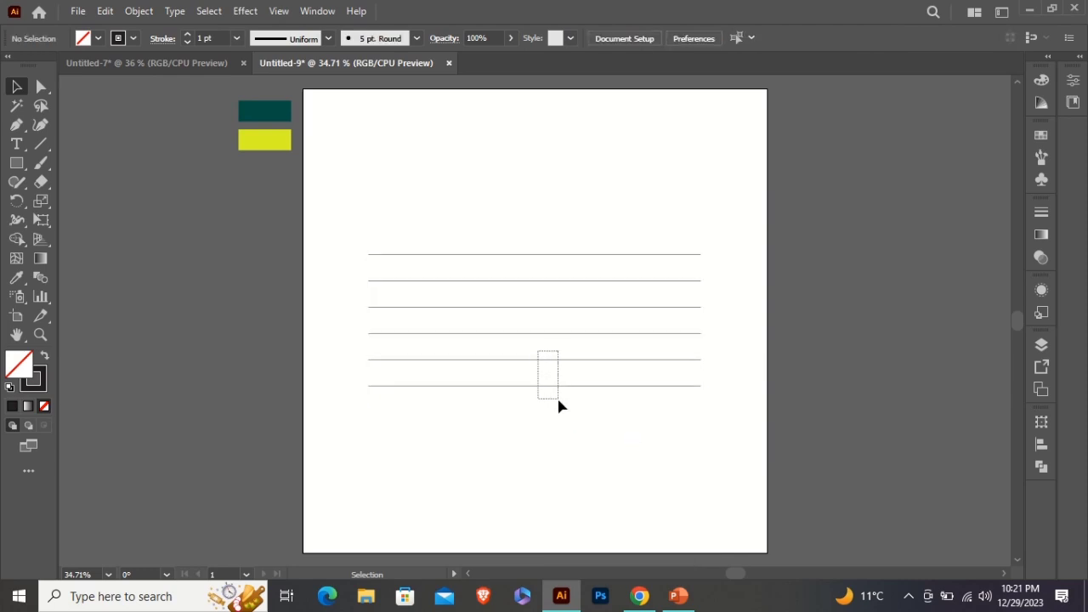
Rotate the two lowest lines by 45°, and lengthen and shift the diagonal pair toward the artboard's upper right
drag(559, 405, 553, 373)
right_click(553, 372)
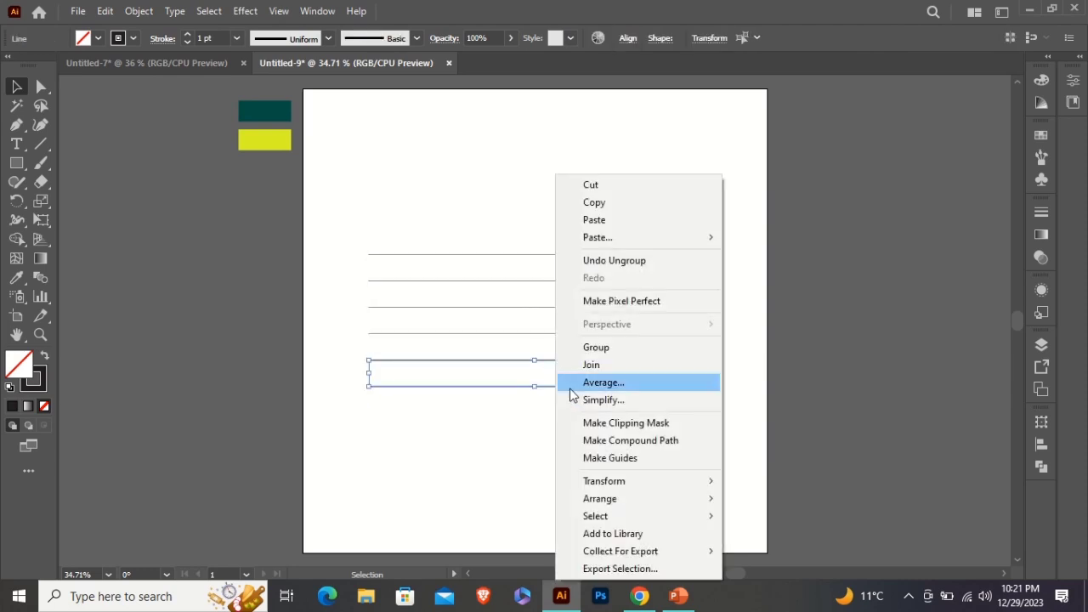
mouse_move(709, 482)
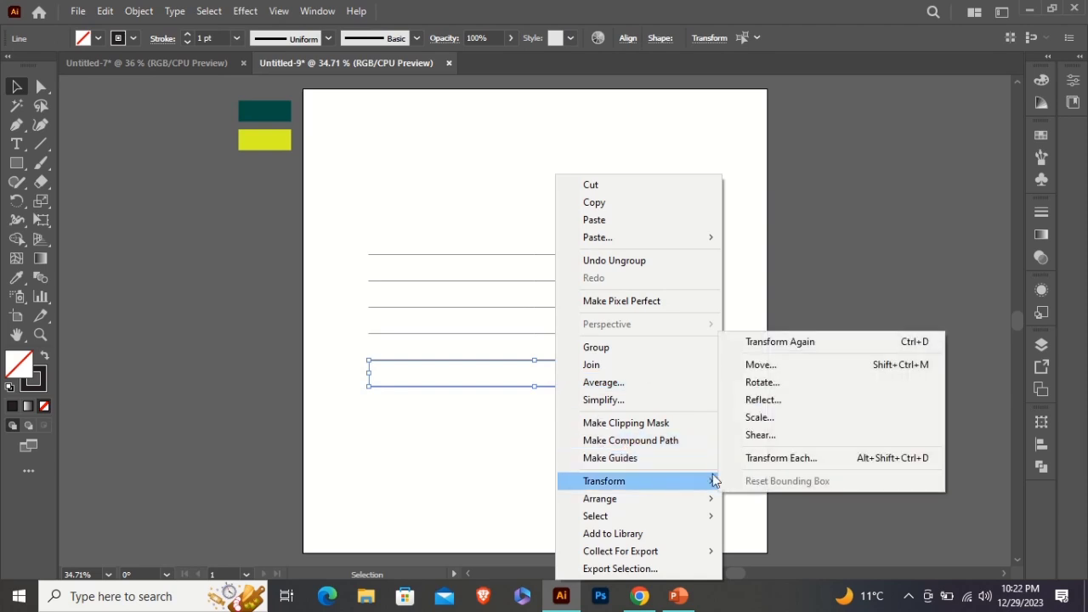
click(763, 382)
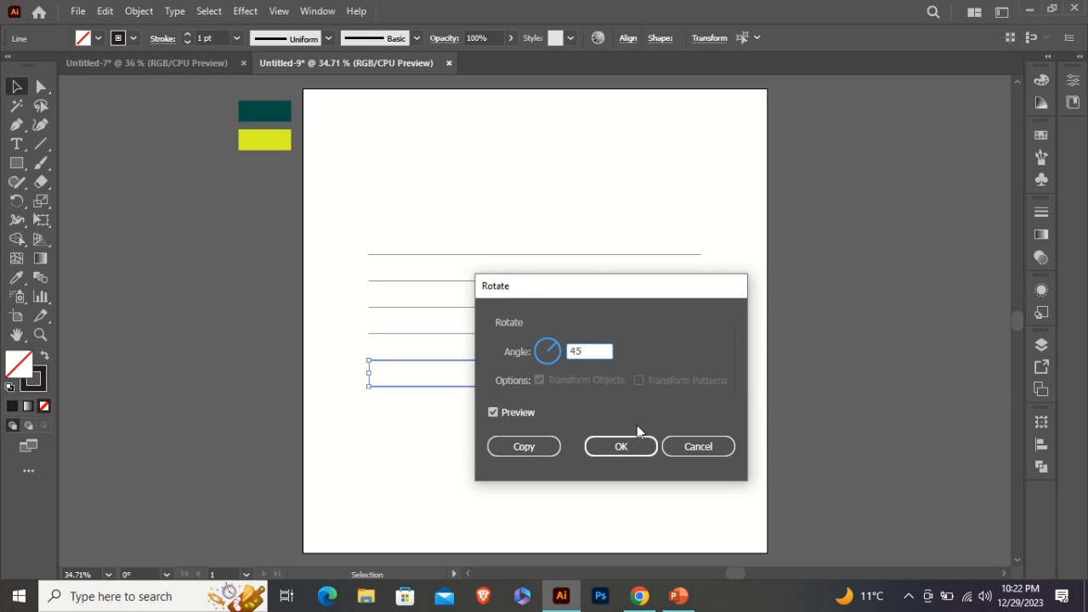
click(614, 445)
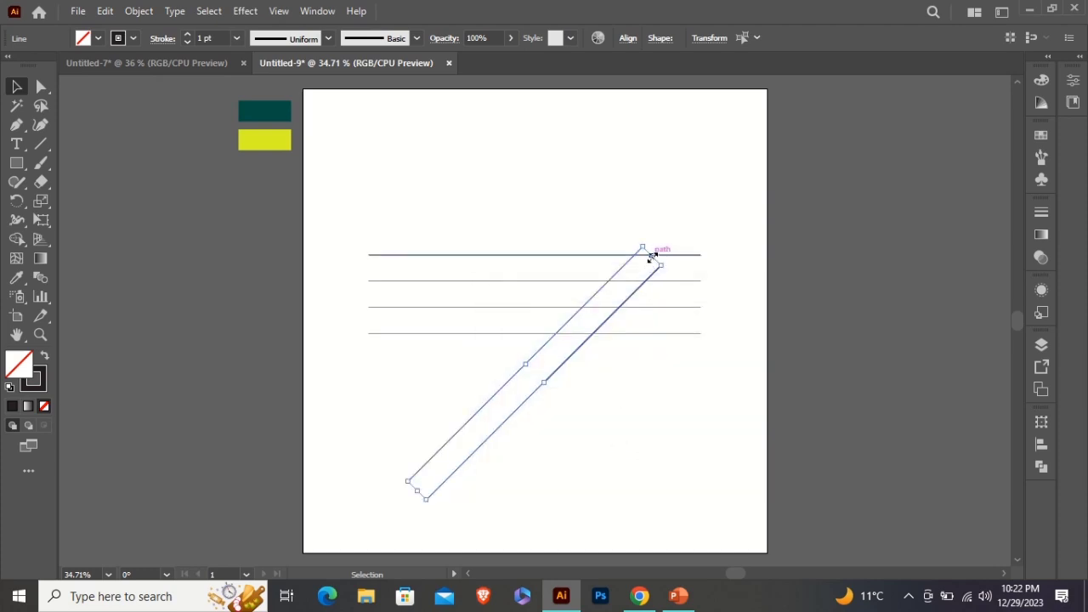
mouse_move(653, 257)
mouse_down()
mouse_move(683, 229)
mouse_move(673, 242)
mouse_up()
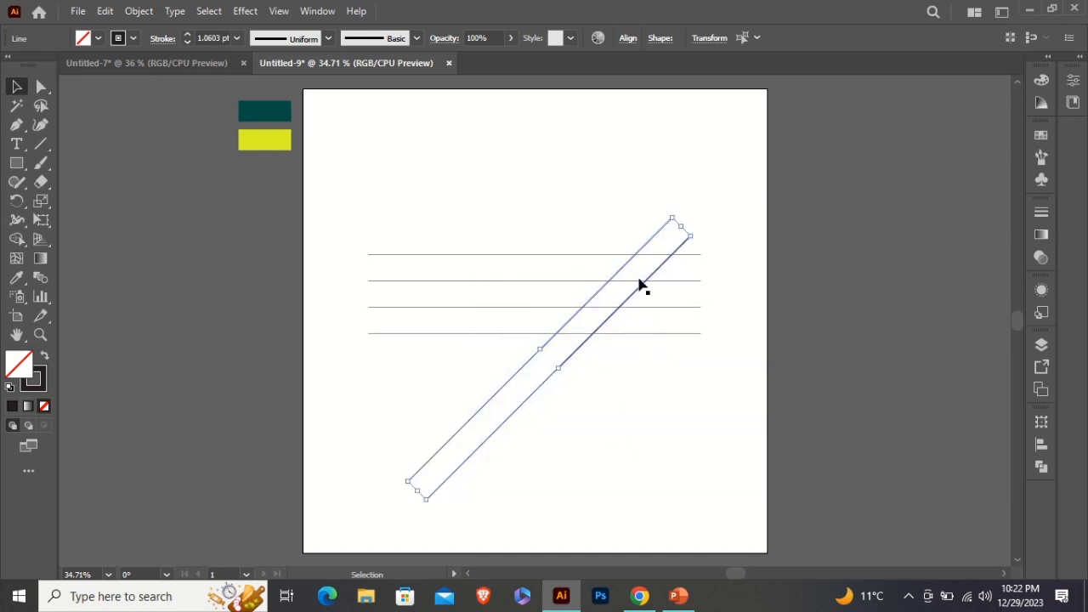
drag(585, 349, 634, 318)
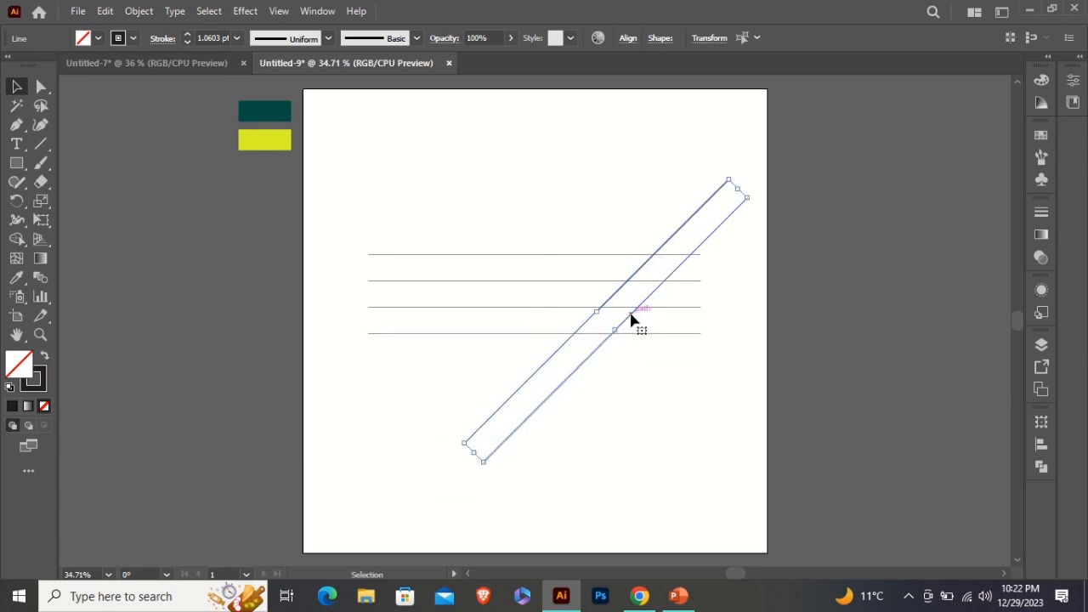
Create a reflected copy of the diagonal pair and move it left so both pairs cross below the horizontal lines
right_click(627, 299)
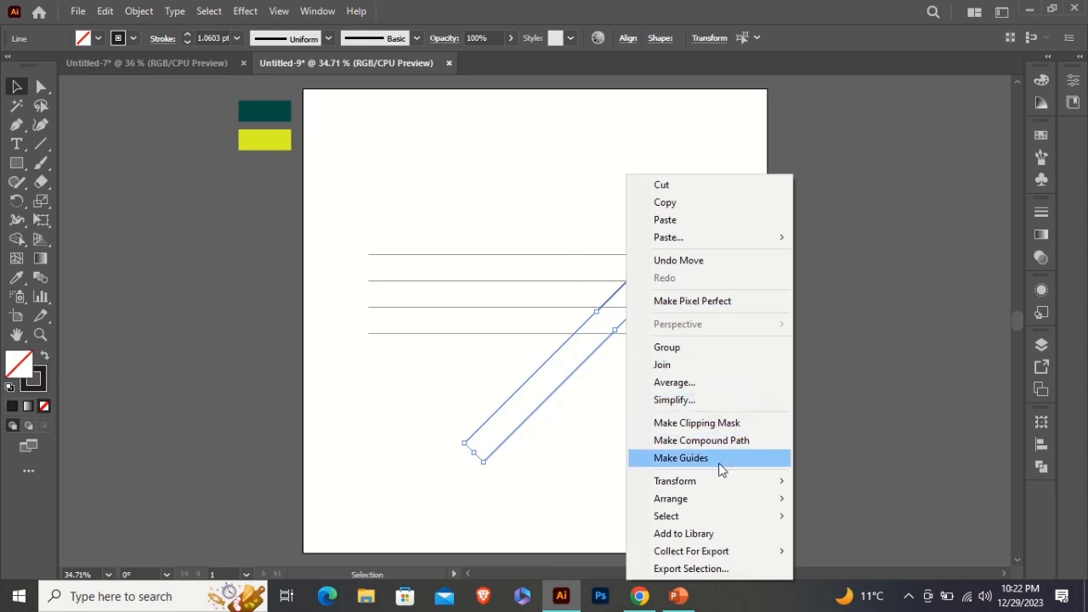
mouse_move(729, 483)
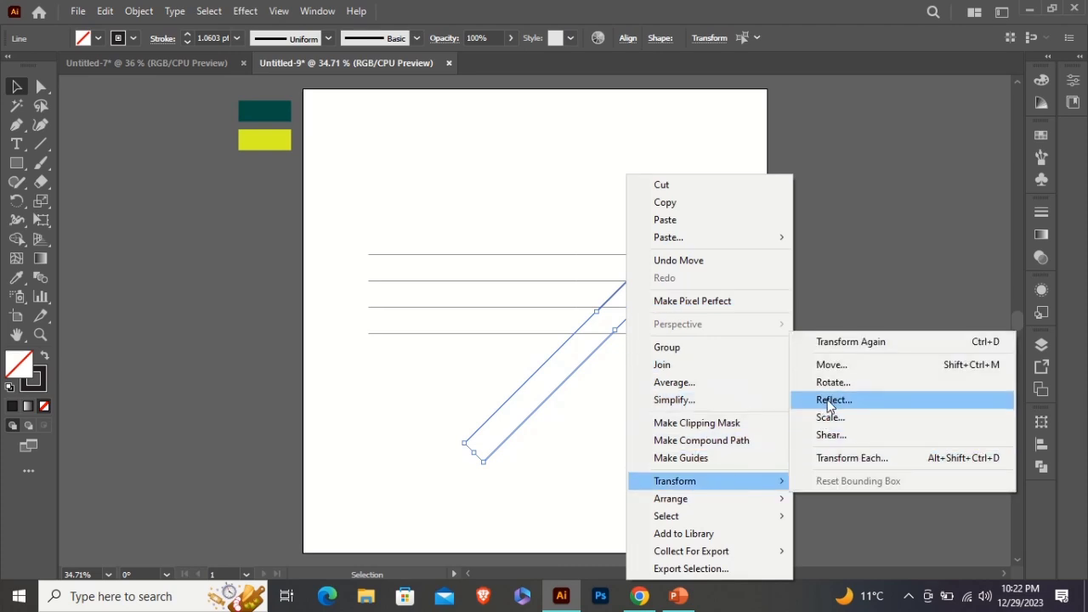
click(829, 403)
click(748, 411)
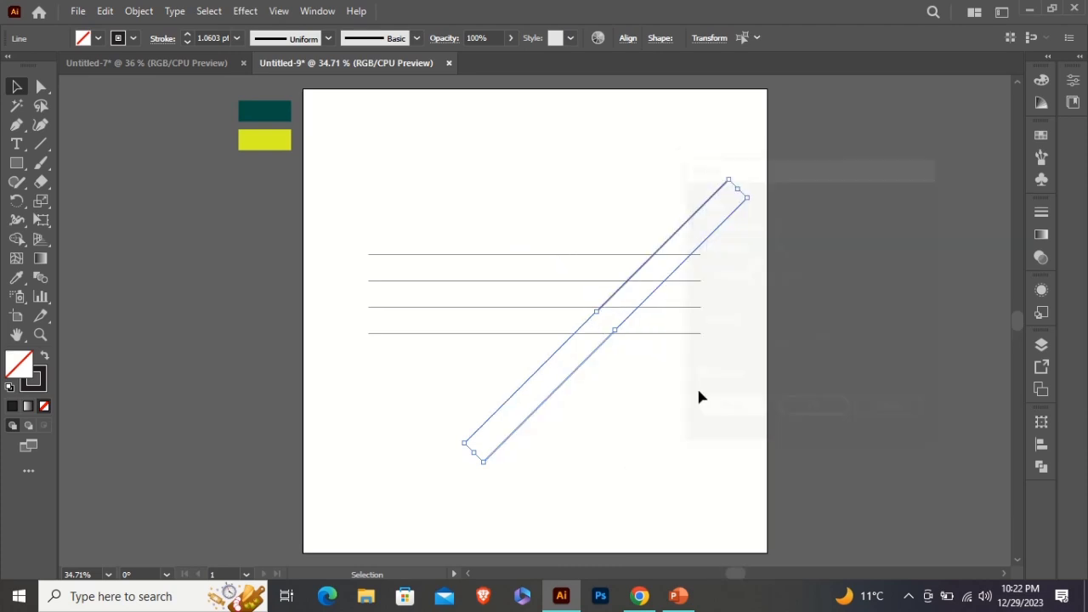
drag(651, 349, 517, 345)
click(526, 217)
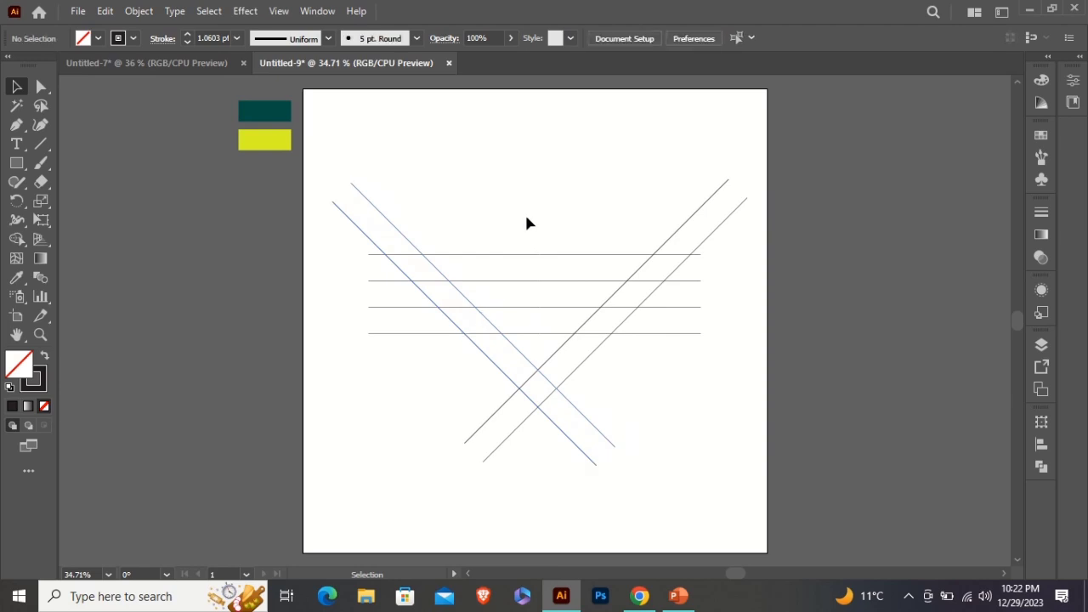
Copy the top two horizontal lines rotated by 90° and arrange vertical pairs into four evenly spaced lines across the center
drag(524, 228, 534, 291)
right_click(534, 280)
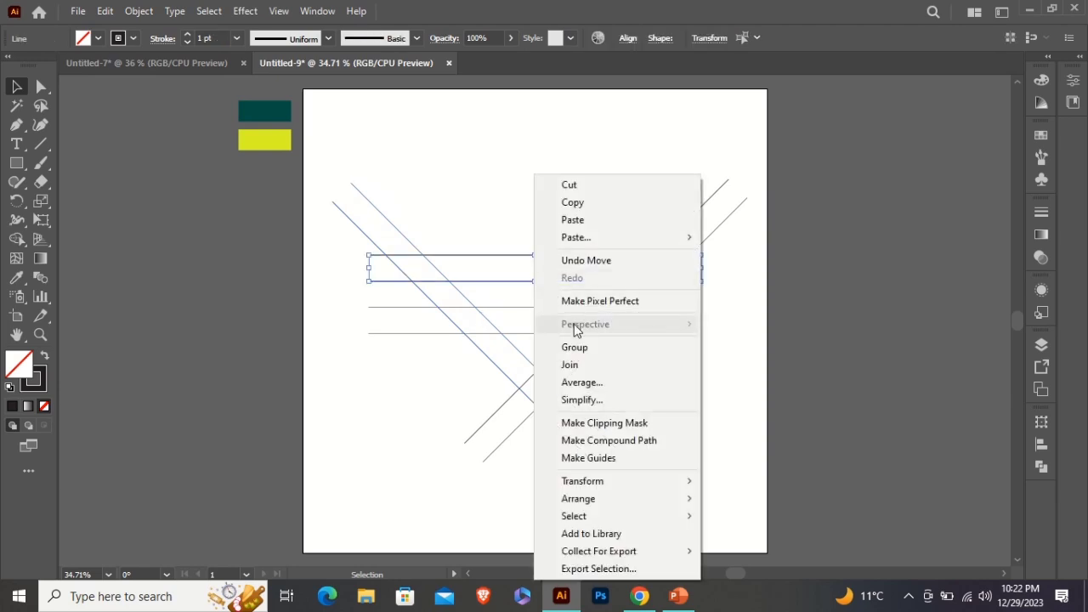
mouse_move(666, 483)
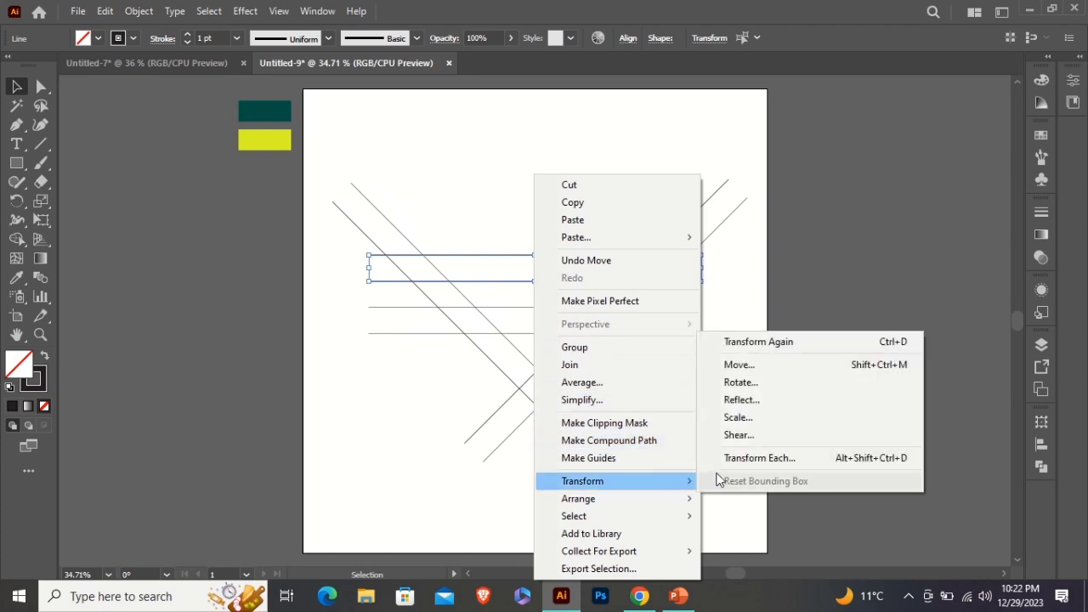
click(739, 385)
text(90)
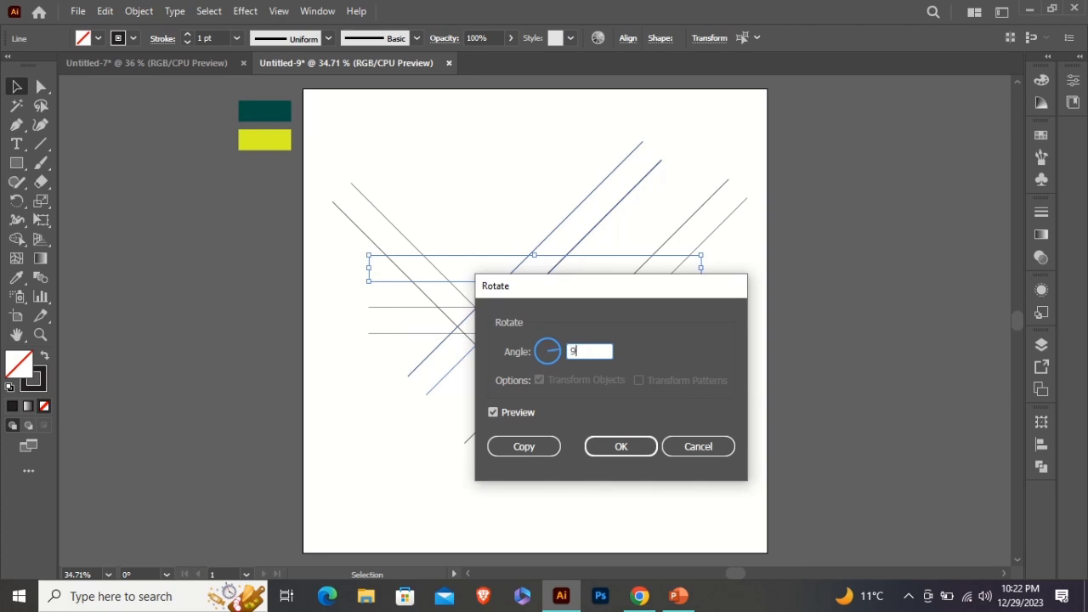
click(550, 452)
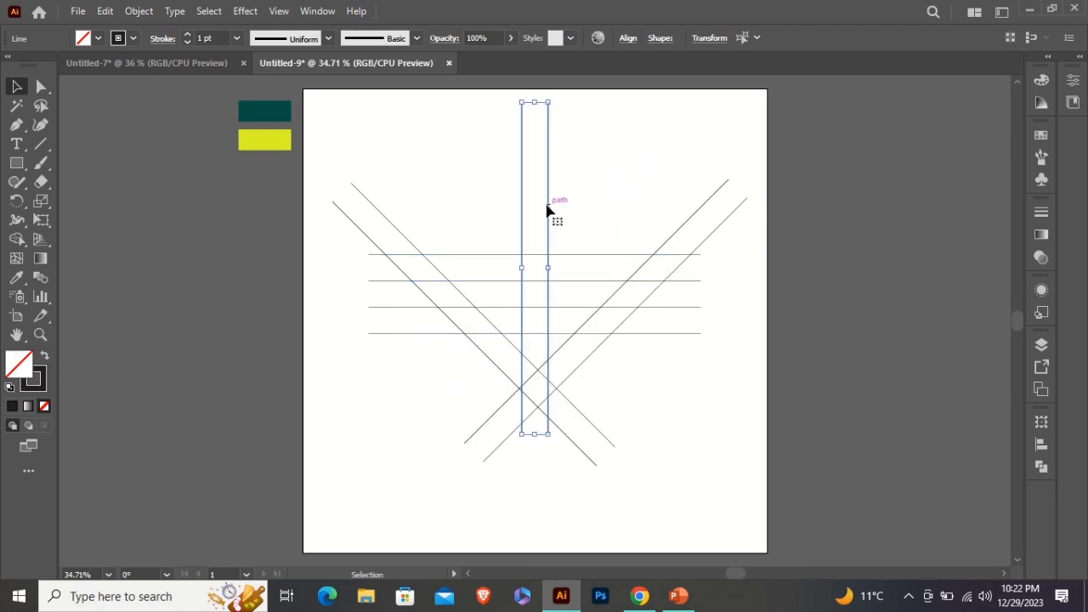
drag(549, 220, 522, 246)
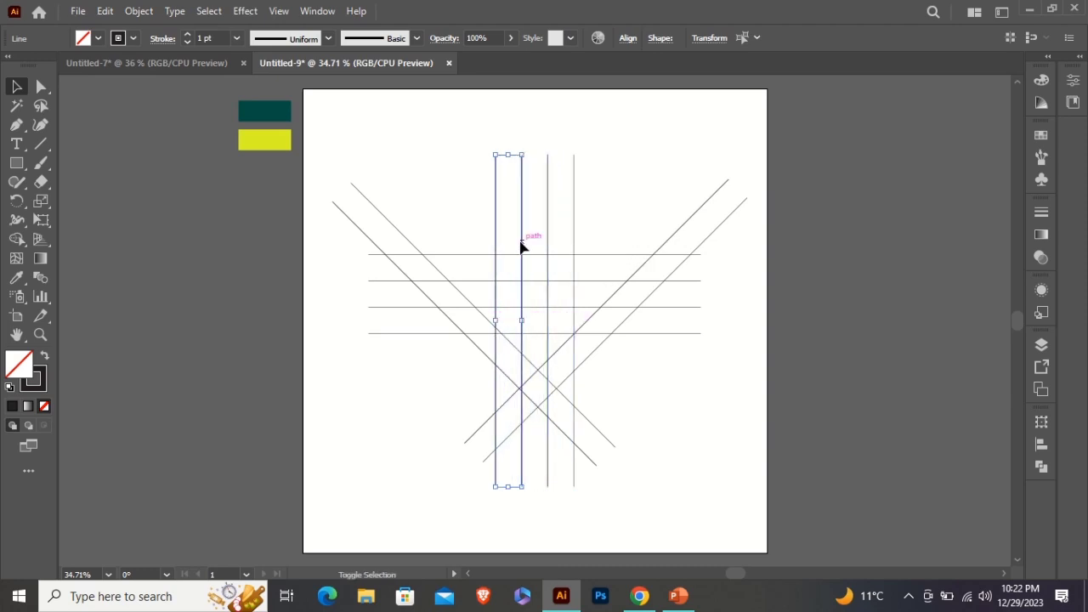
Select all the grid lines and merge the left regions into a black hooked shape with a diagonal arm using the Shape Builder
click(636, 200)
drag(707, 143, 422, 458)
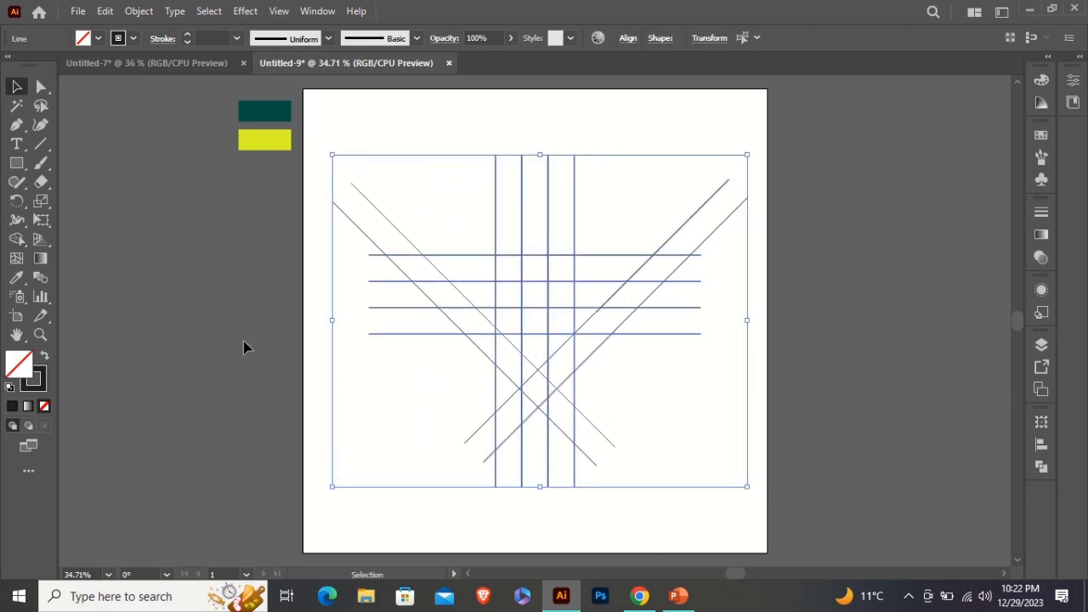
click(18, 240)
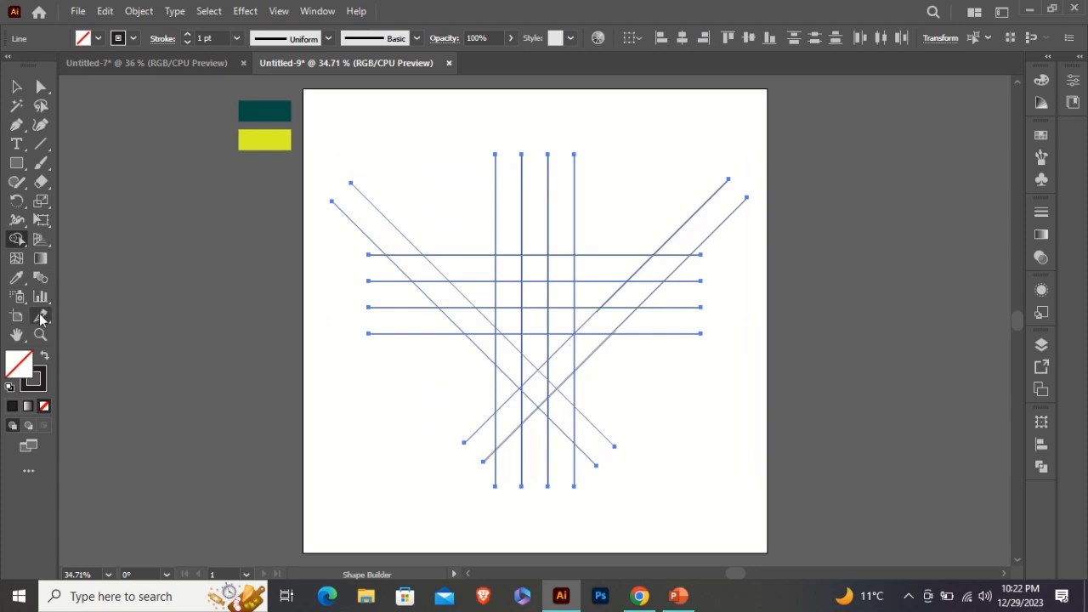
click(44, 356)
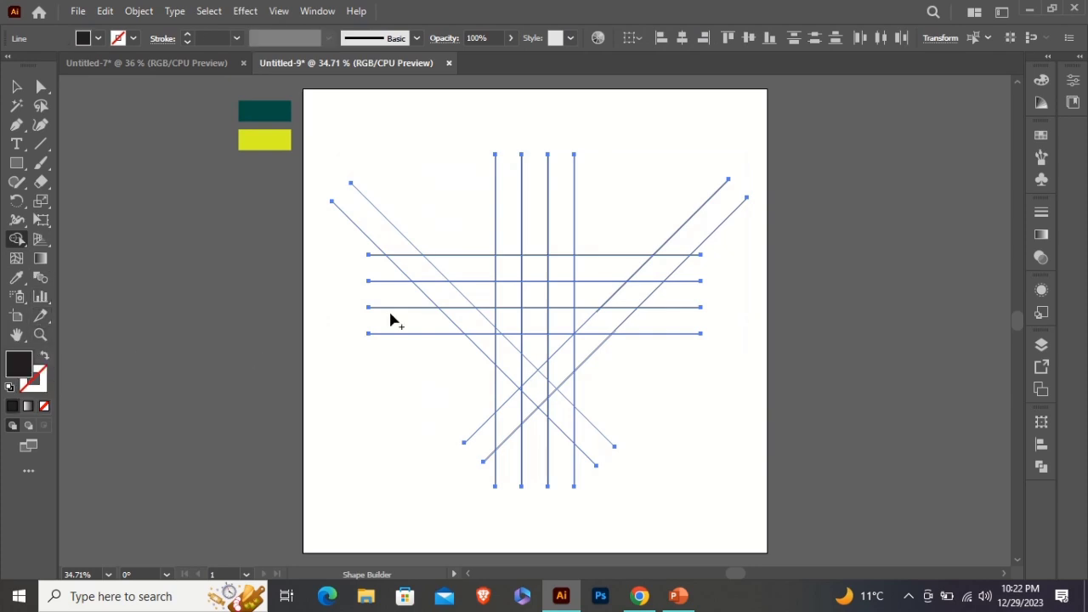
mouse_move(433, 274)
mouse_down()
mouse_move(504, 269)
mouse_move(507, 311)
mouse_move(473, 321)
mouse_move(535, 391)
mouse_up()
Merge the leftover small triangles at the inner corner and lower end into the black diagonal arm
scroll(504, 333, up, 2)
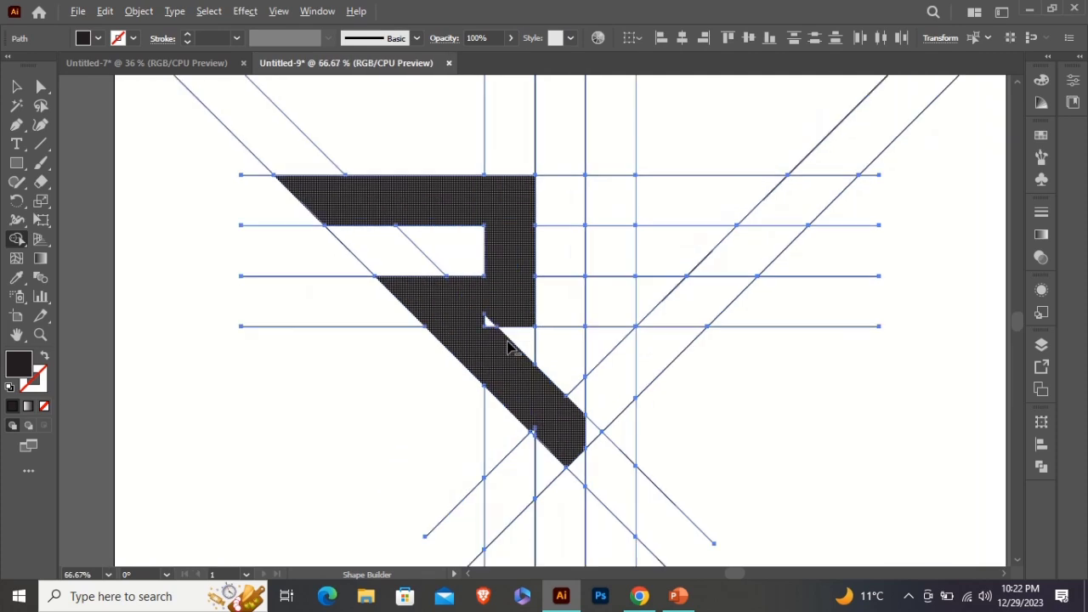
drag(499, 315, 488, 324)
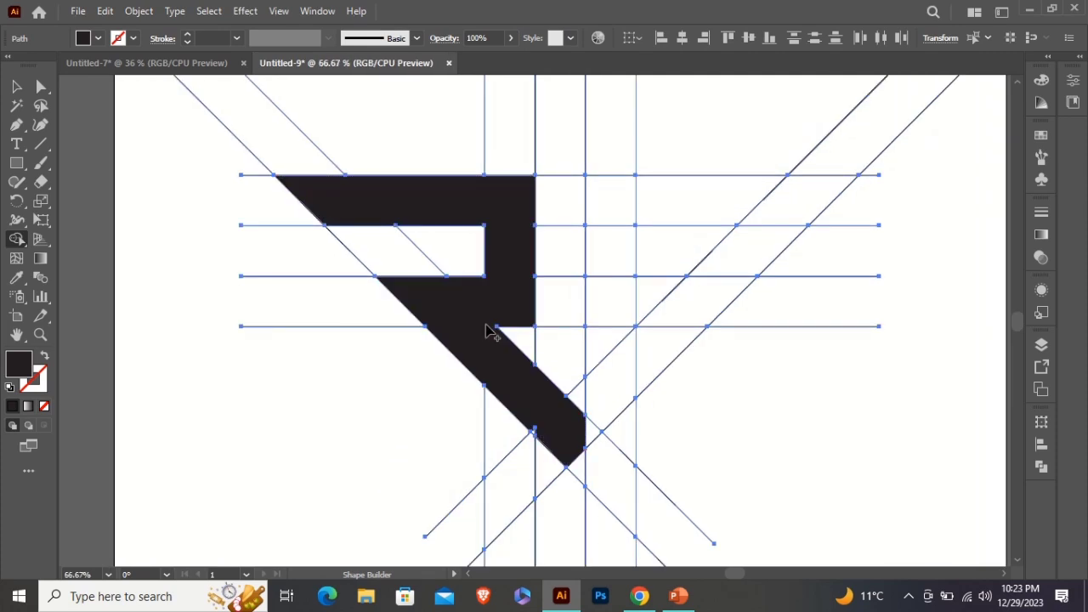
scroll(544, 449, up, 1)
drag(525, 421, 539, 430)
drag(624, 428, 584, 433)
scroll(487, 406, down, 1)
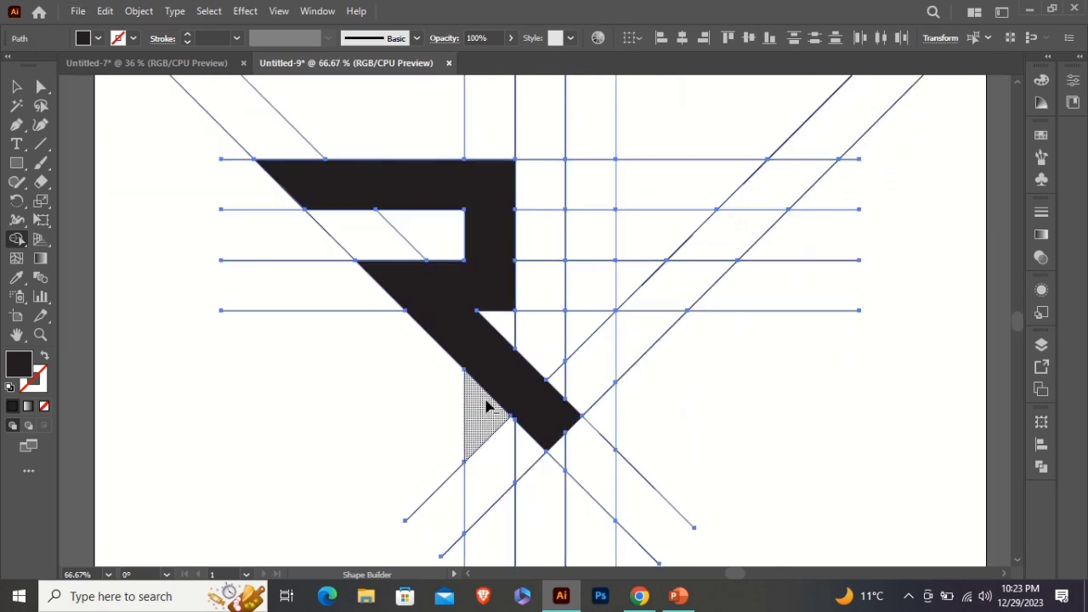
Merge the right regions into a separate upper bar and a lower arm that joins the left shape at the tip
drag(598, 180, 768, 189)
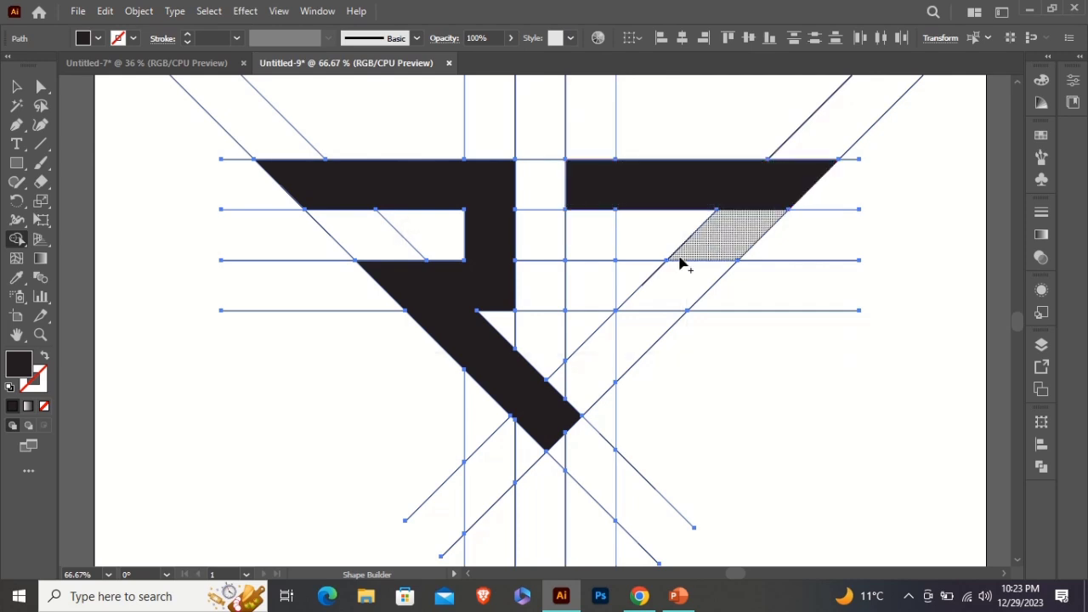
mouse_move(590, 290)
mouse_down()
mouse_move(659, 287)
mouse_move(552, 393)
mouse_up()
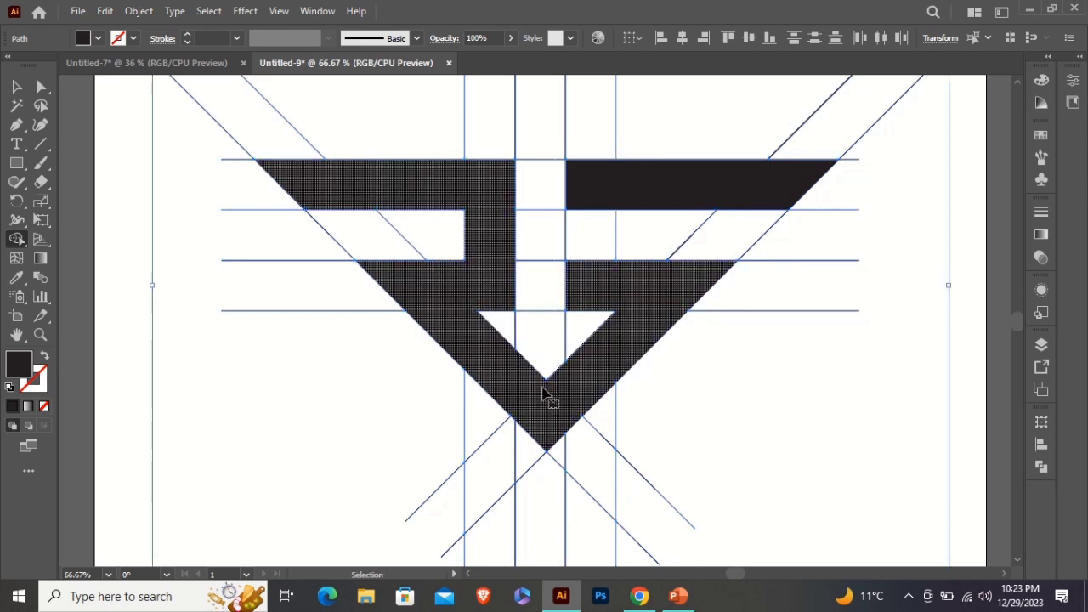
key(ctrl+0)
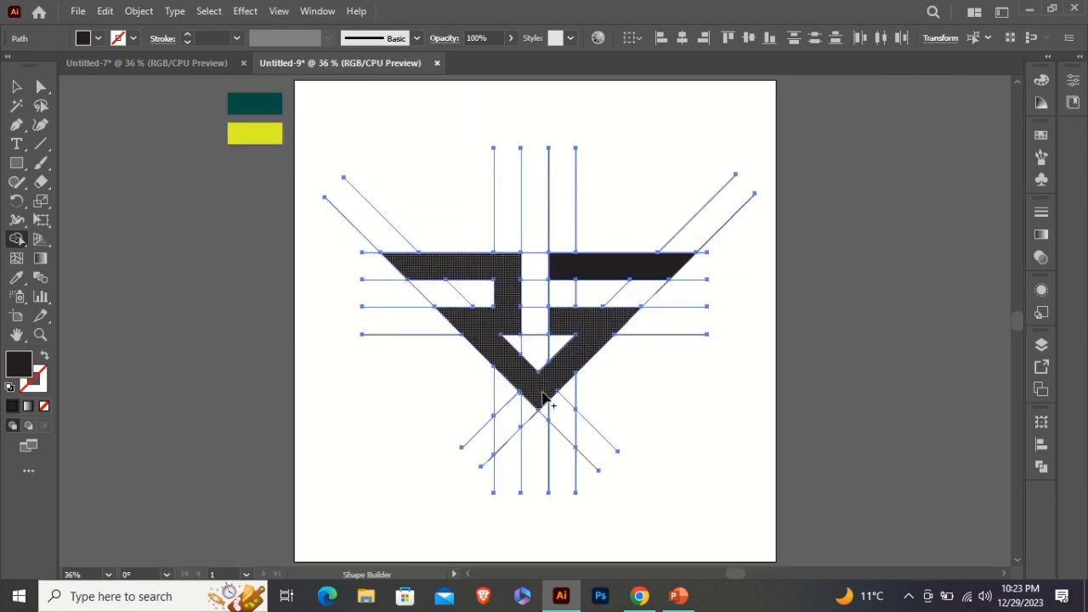
Select all leftover construction lines with the Magic Wand and delete them
click(17, 87)
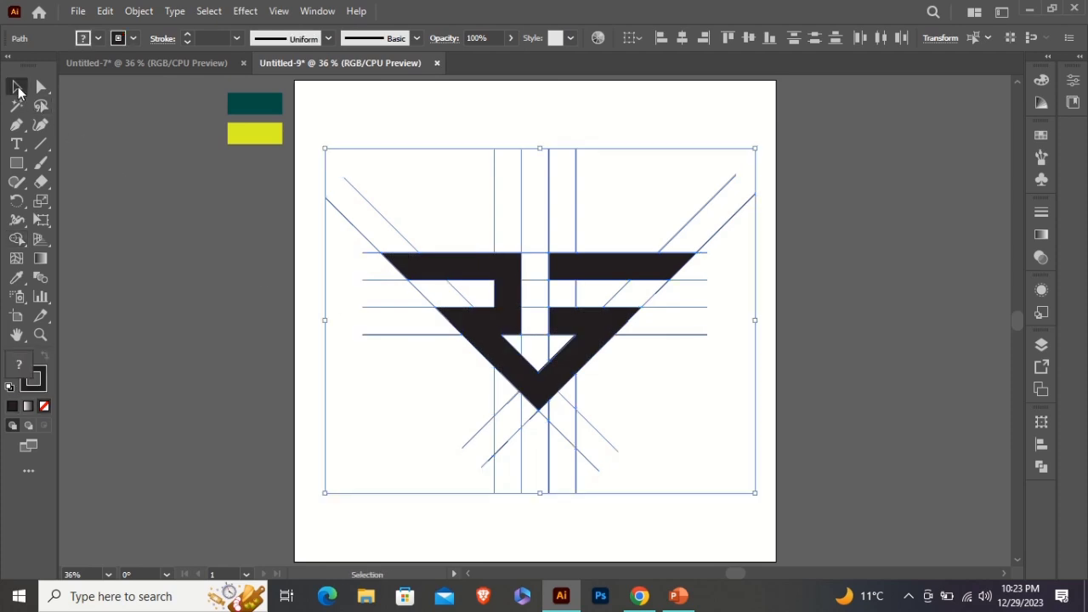
click(18, 105)
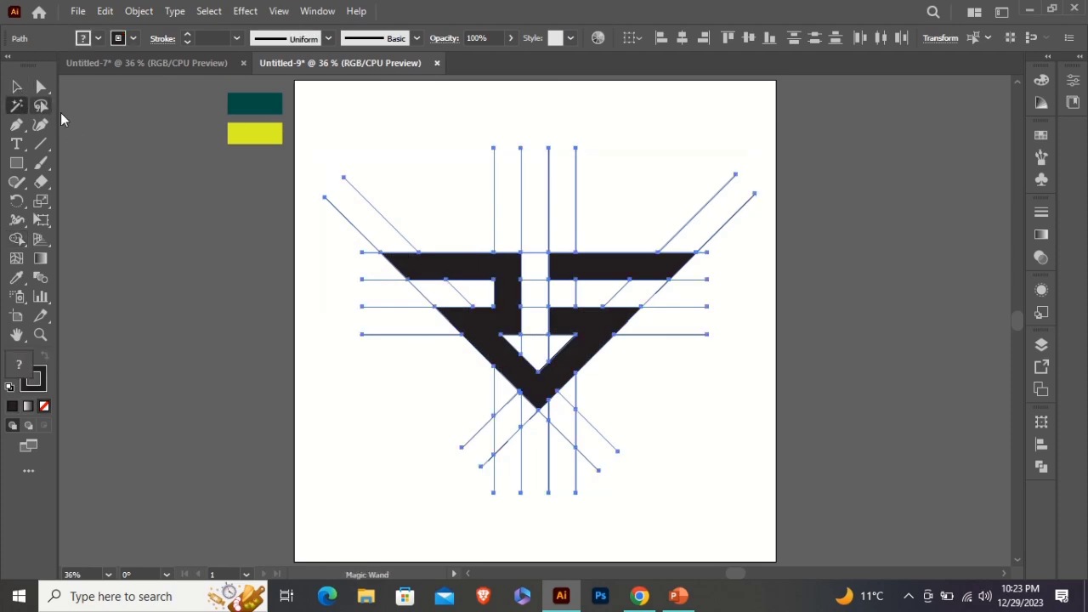
click(551, 193)
key(Delete)
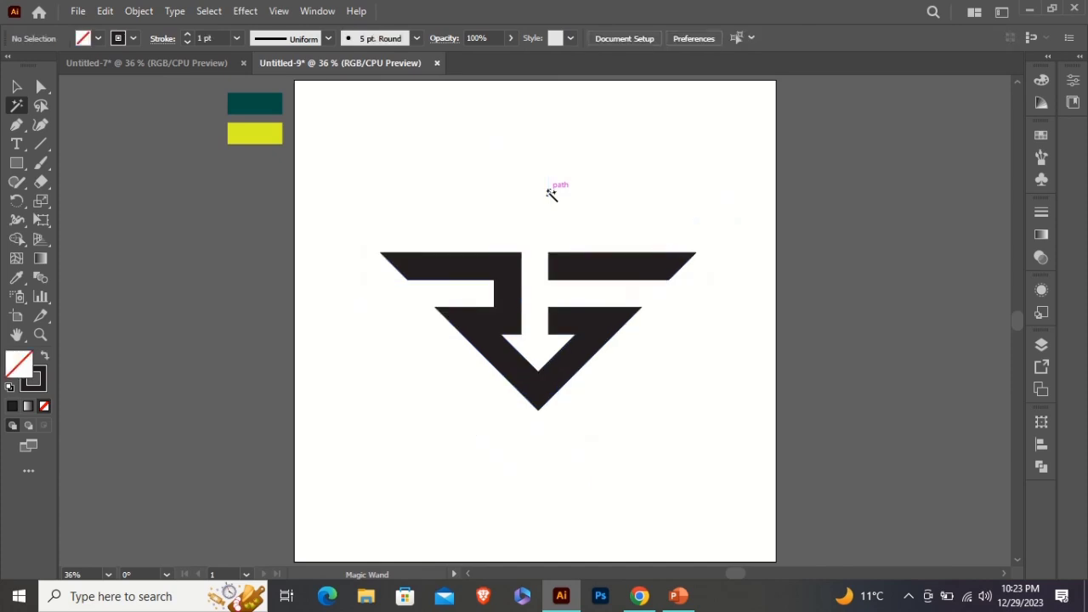
Group the black logo shapes and clear the selection
click(19, 90)
drag(646, 202, 493, 396)
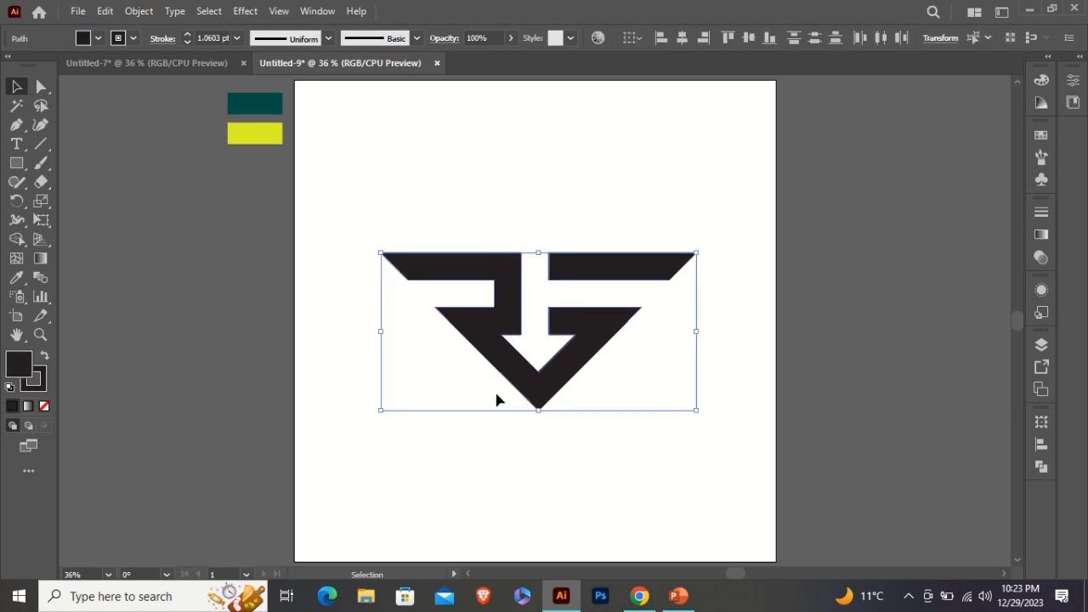
right_click(512, 306)
click(547, 347)
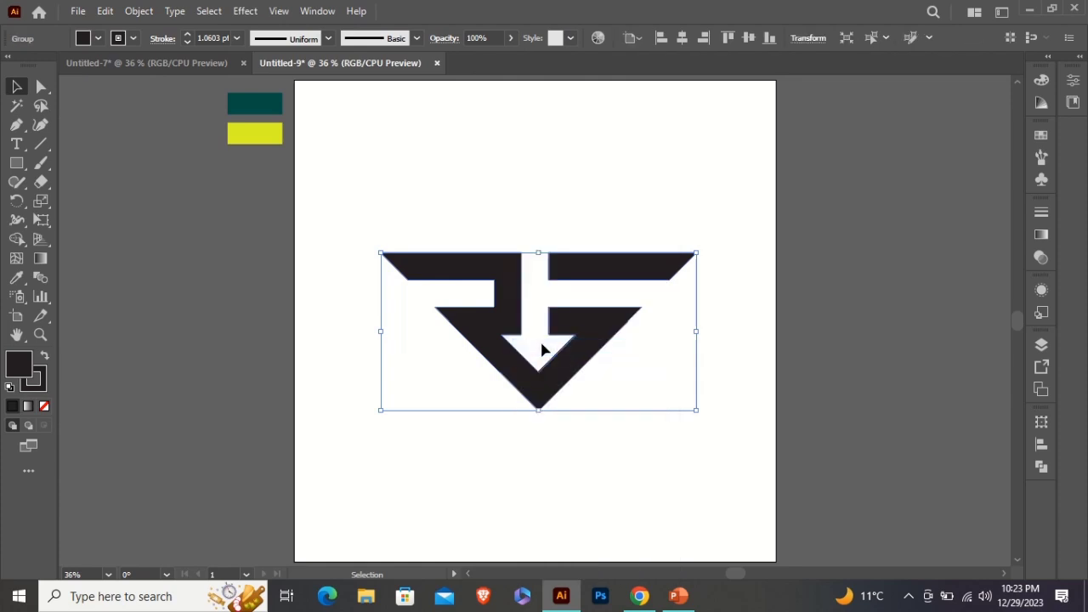
click(542, 236)
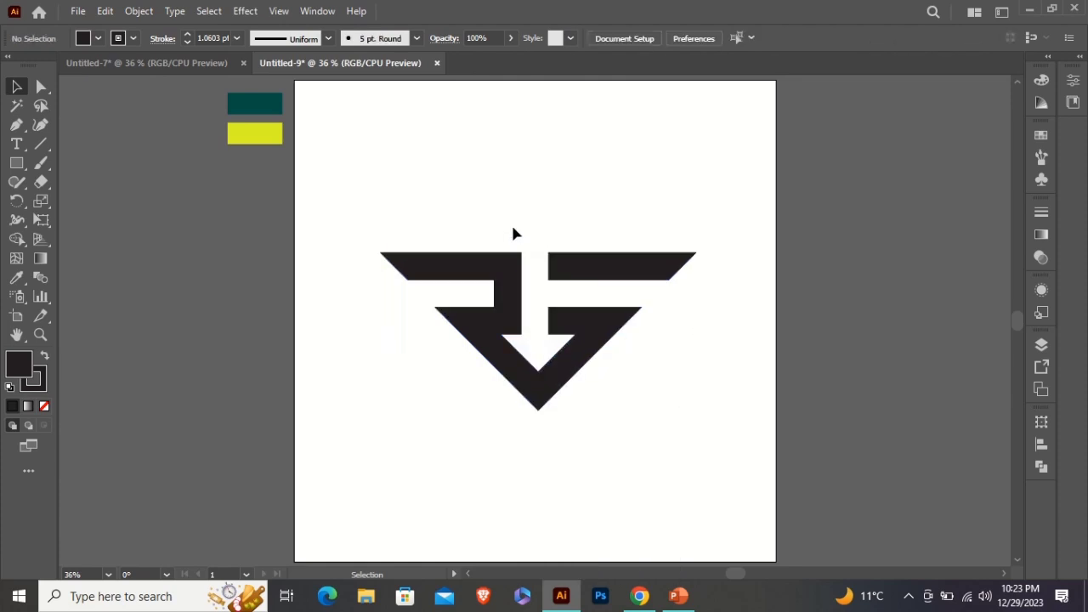
Create a 1080 × 1080 px rectangle and center it horizontally and vertically on the artboard
click(18, 165)
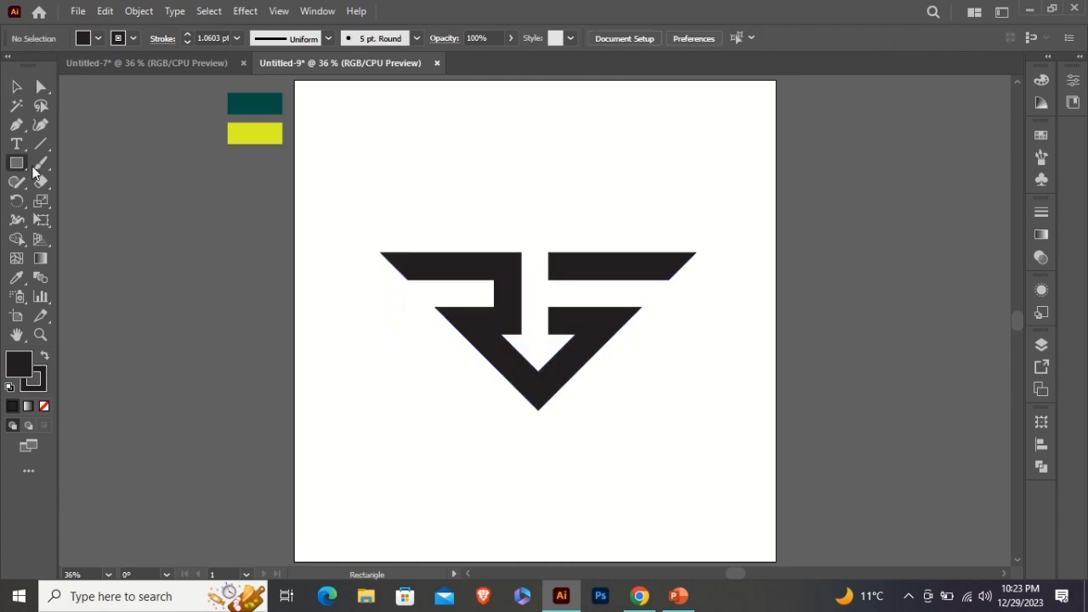
click(460, 214)
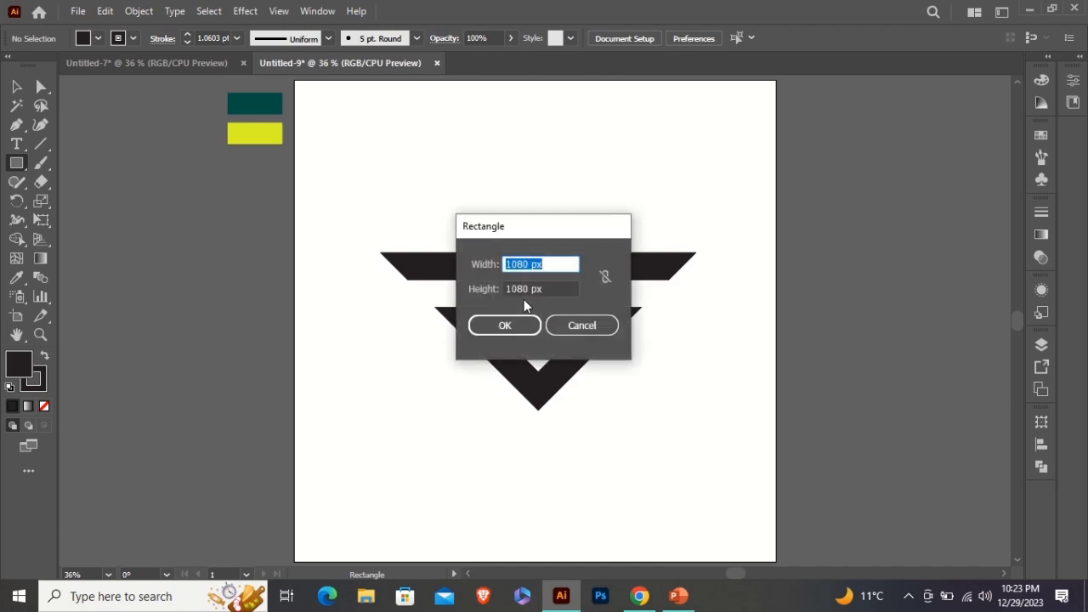
click(525, 326)
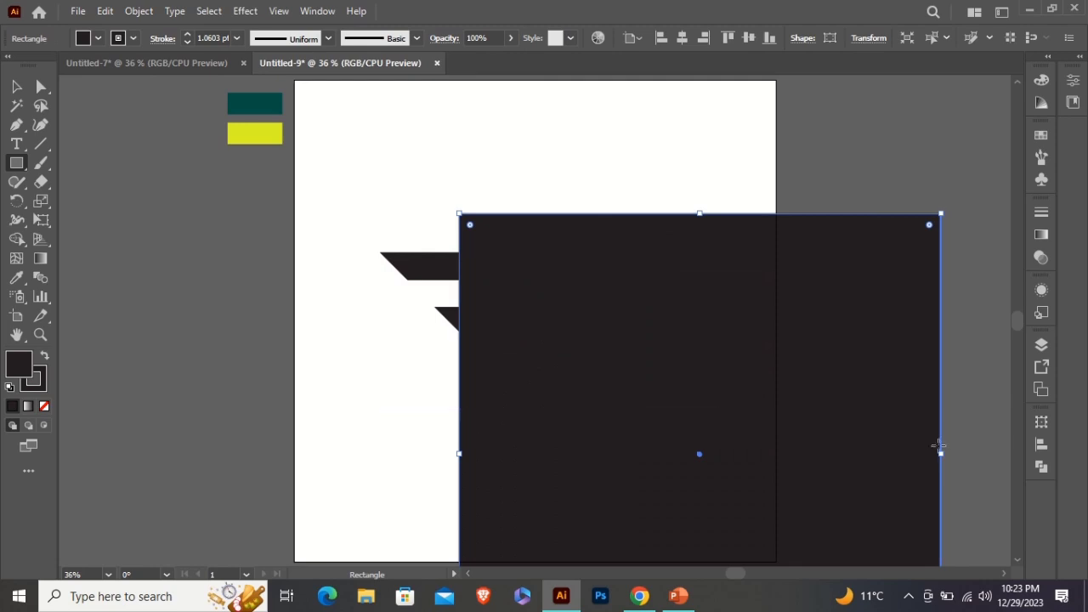
click(1036, 448)
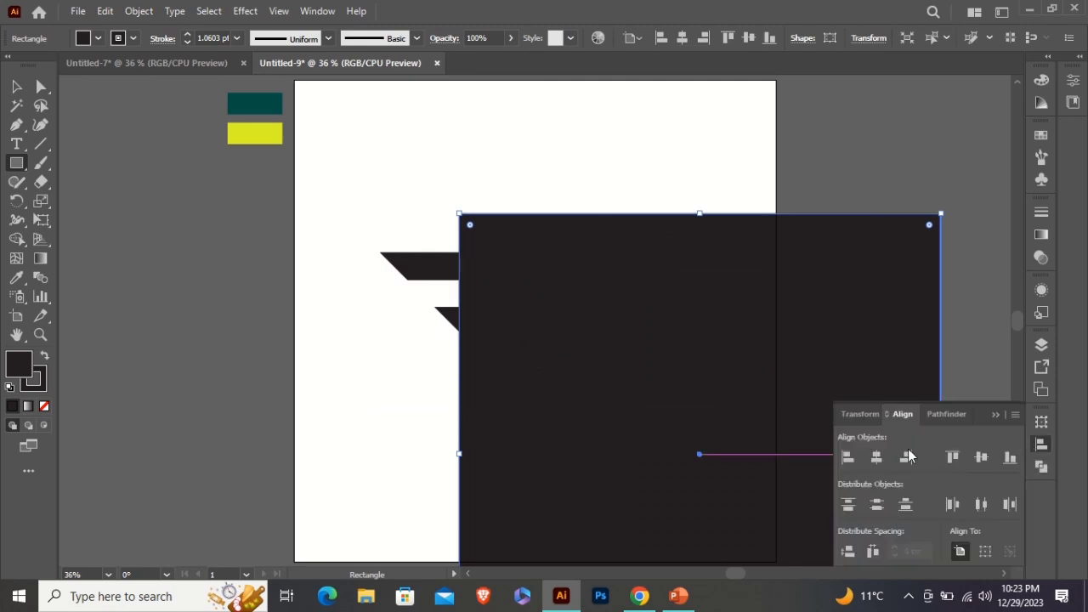
click(878, 458)
click(980, 458)
click(995, 415)
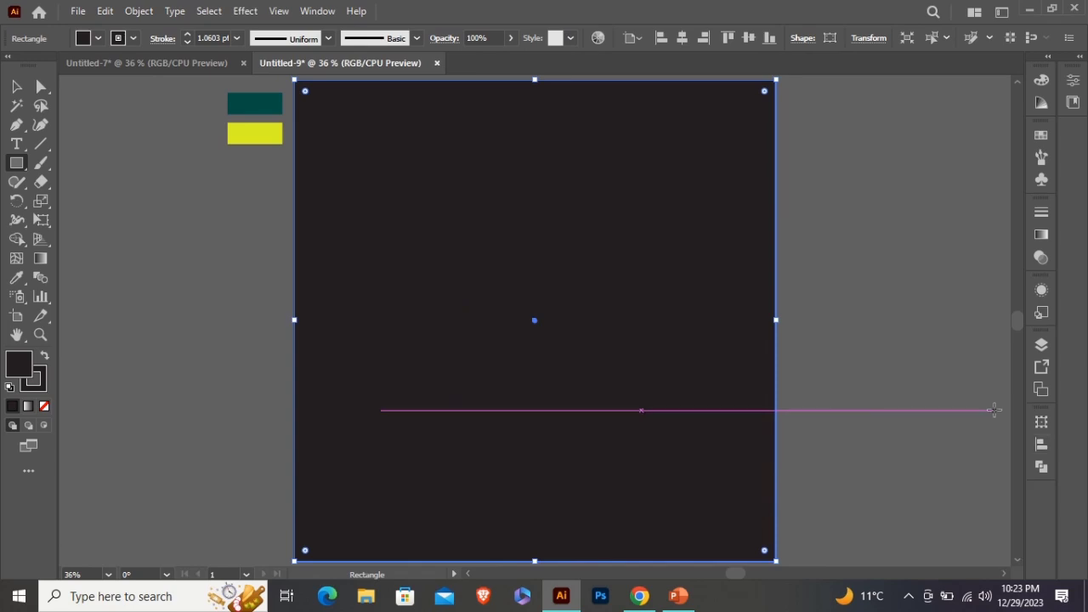
Remove the square's stroke and fill it with the dark teal sampled from the swatch beside the artboard
click(16, 86)
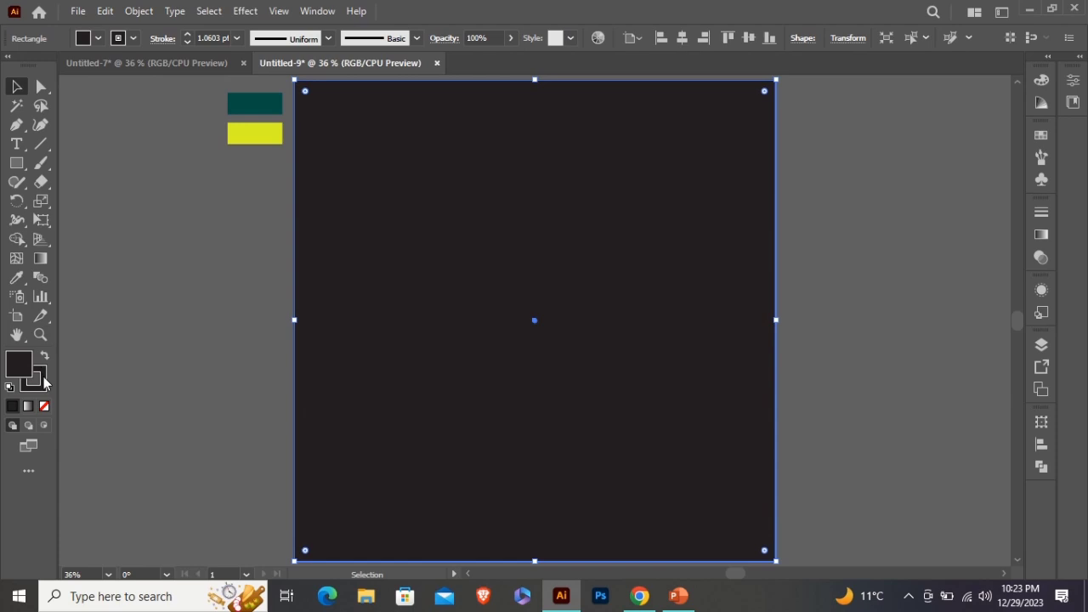
click(44, 383)
click(44, 405)
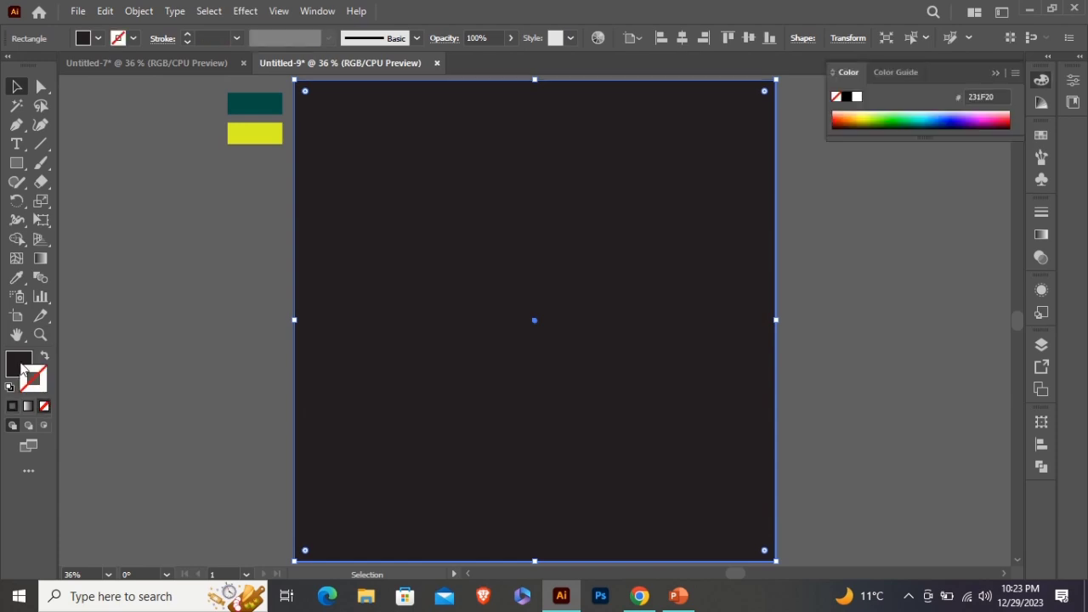
click(19, 366)
click(992, 74)
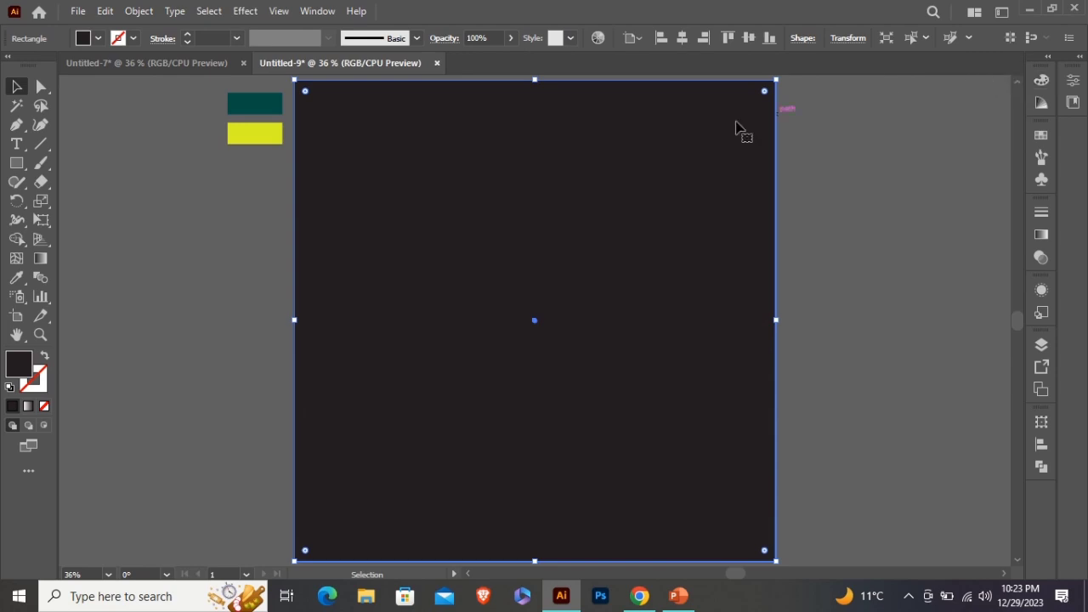
click(17, 278)
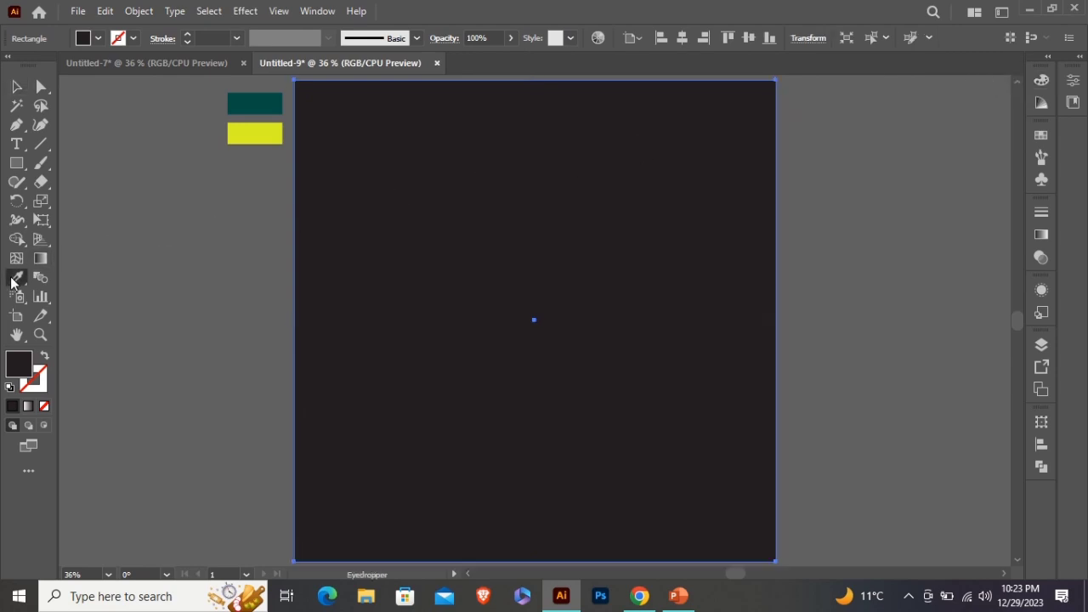
click(238, 109)
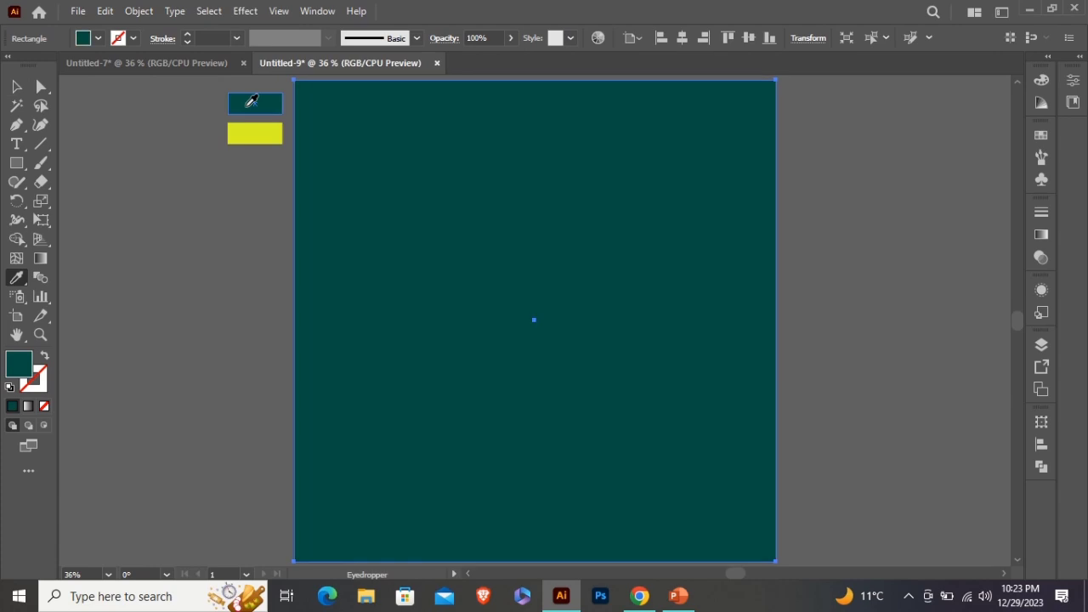
click(17, 87)
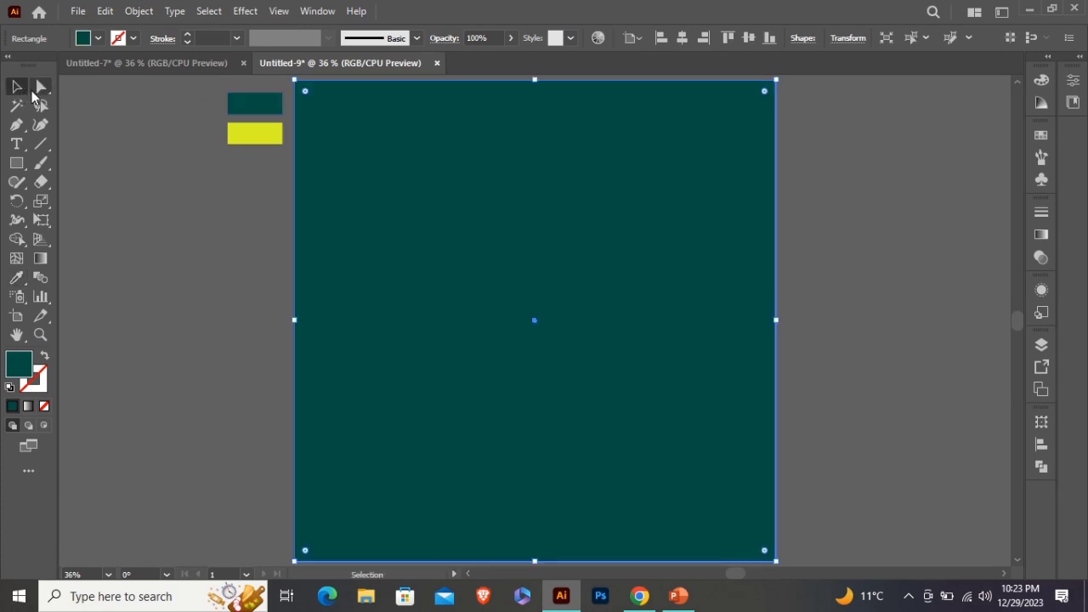
Send the teal square behind the logo and clear the selection
right_click(673, 323)
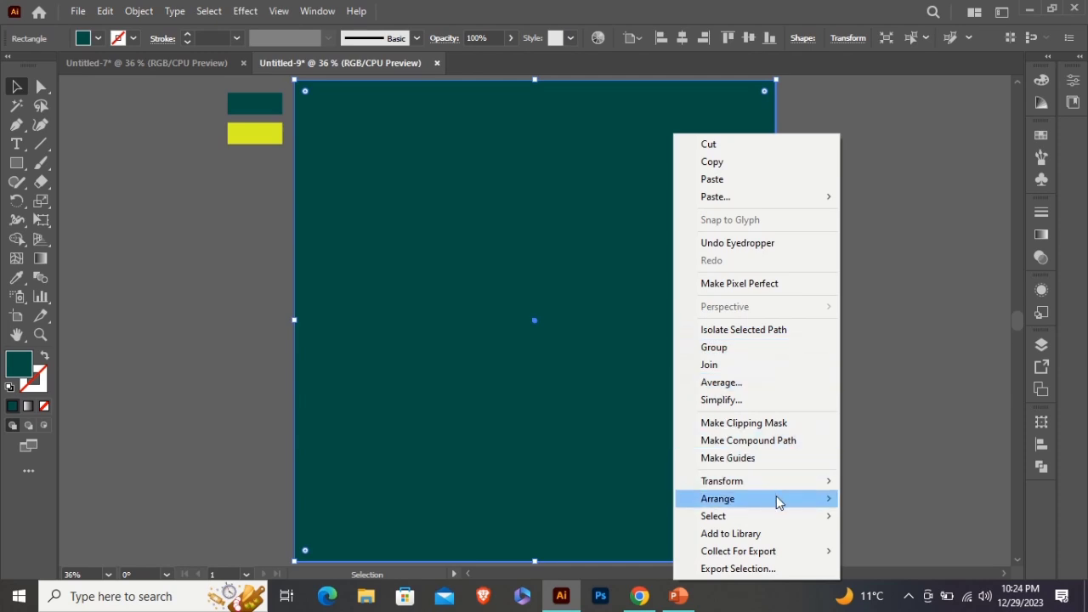
mouse_move(775, 500)
click(878, 550)
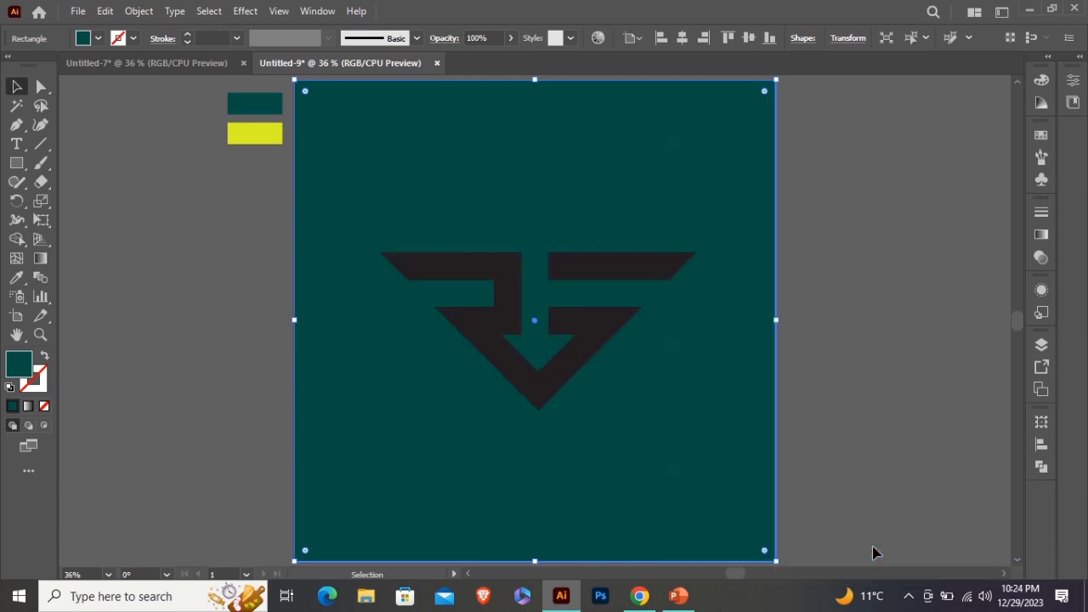
key(a)
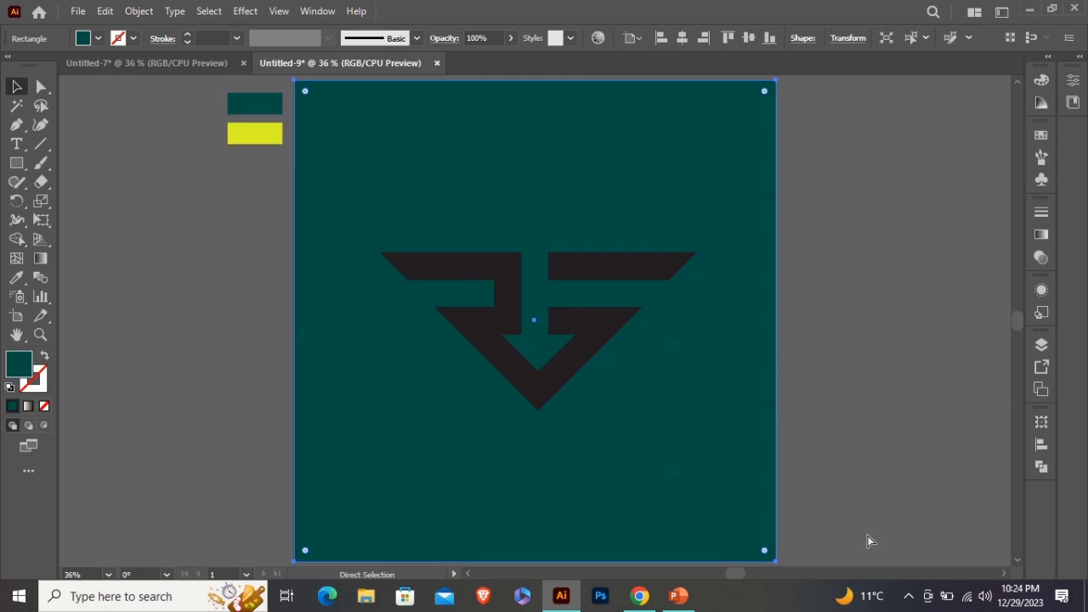
click(867, 540)
key(v)
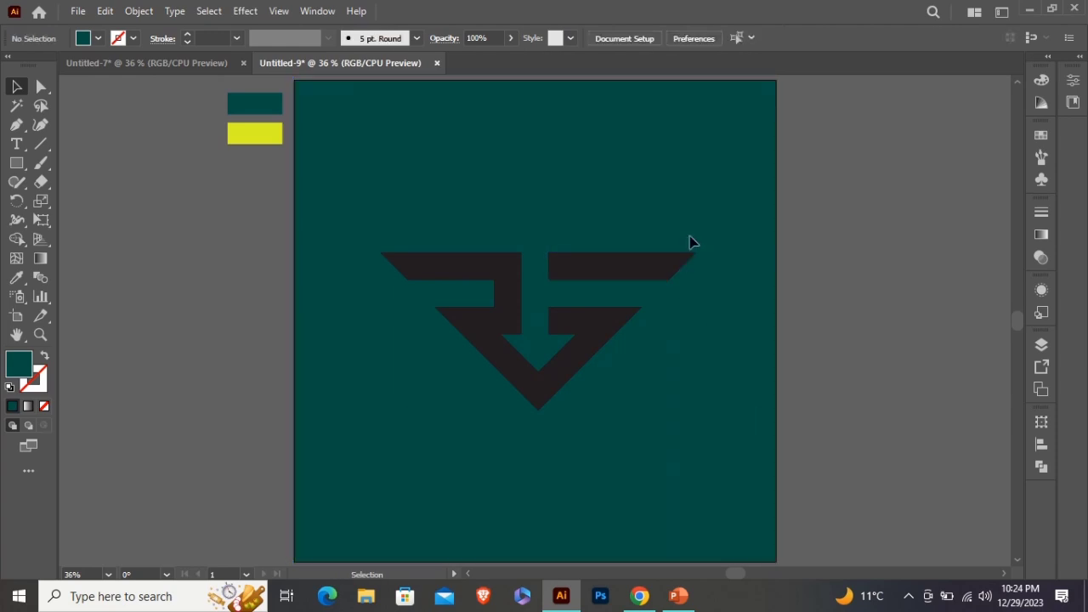
Remove the black logo's stroke and fill it with the yellow sampled from the swatch beside the artboard
drag(640, 202, 481, 353)
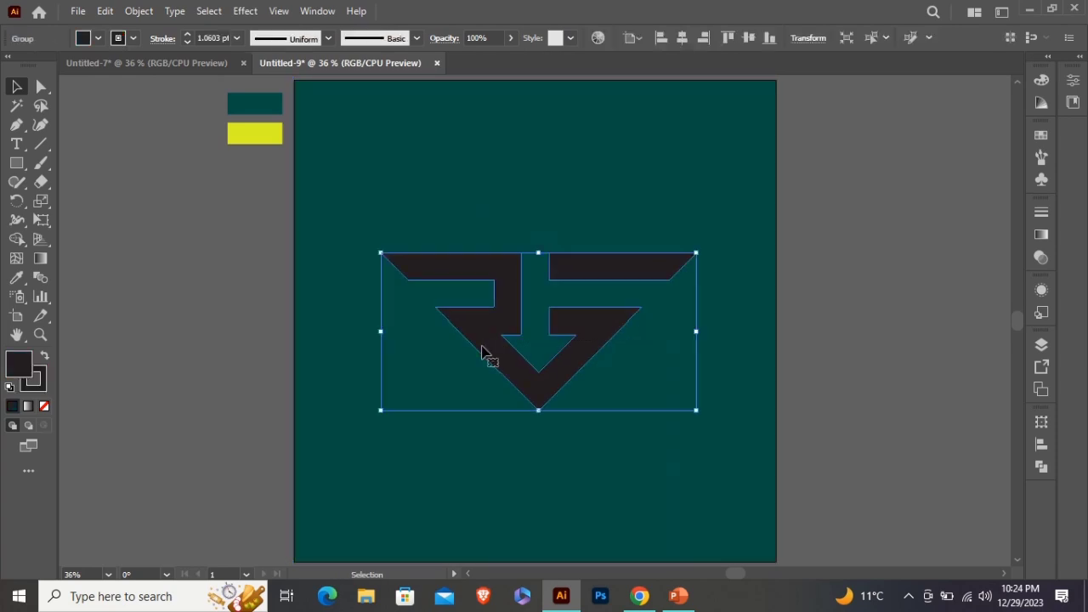
click(43, 387)
click(44, 405)
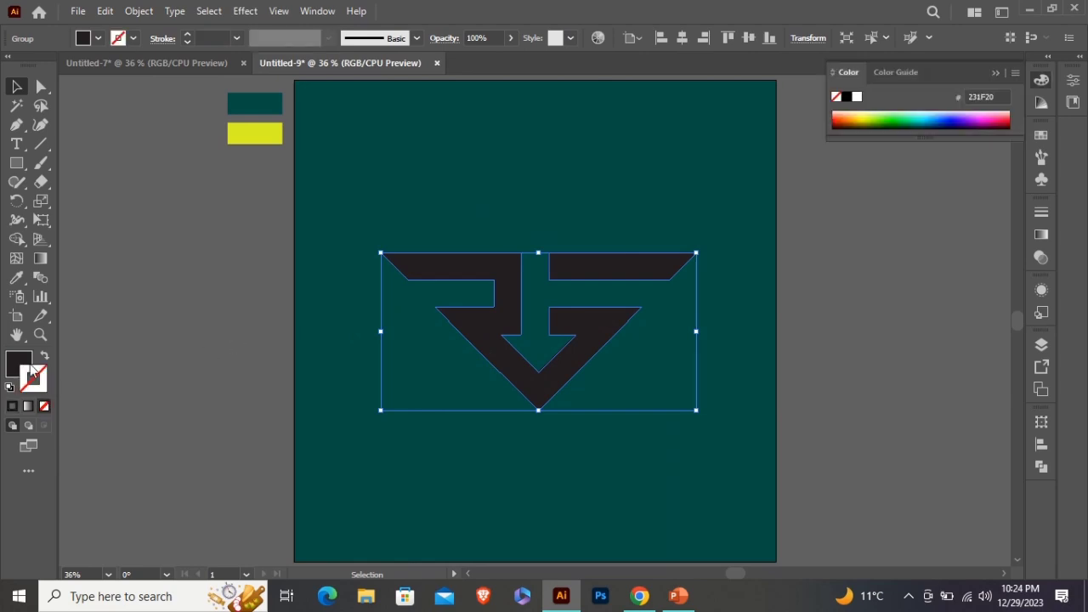
click(24, 361)
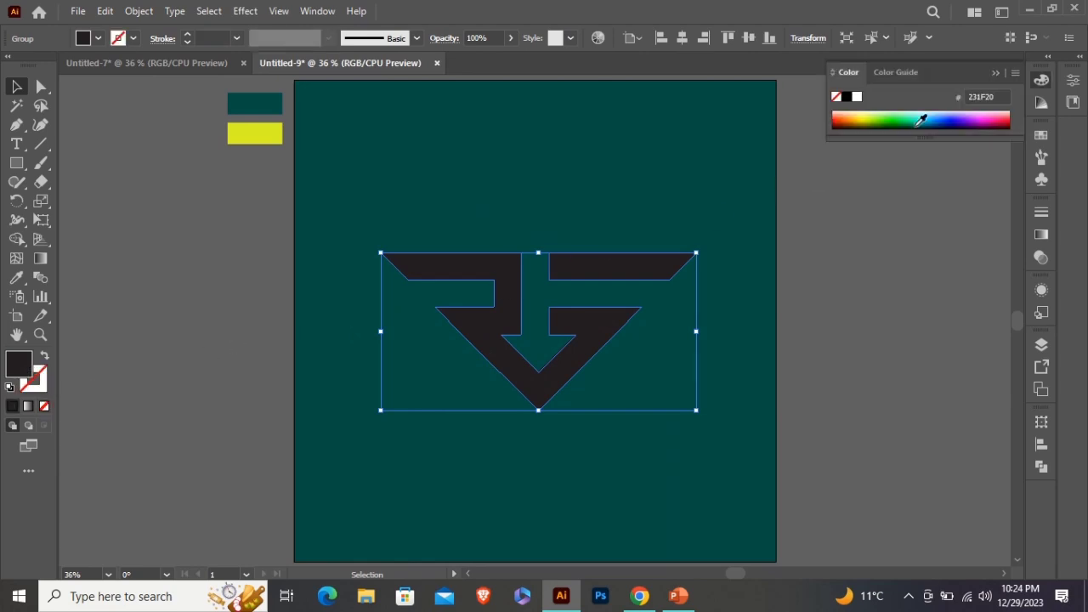
click(994, 73)
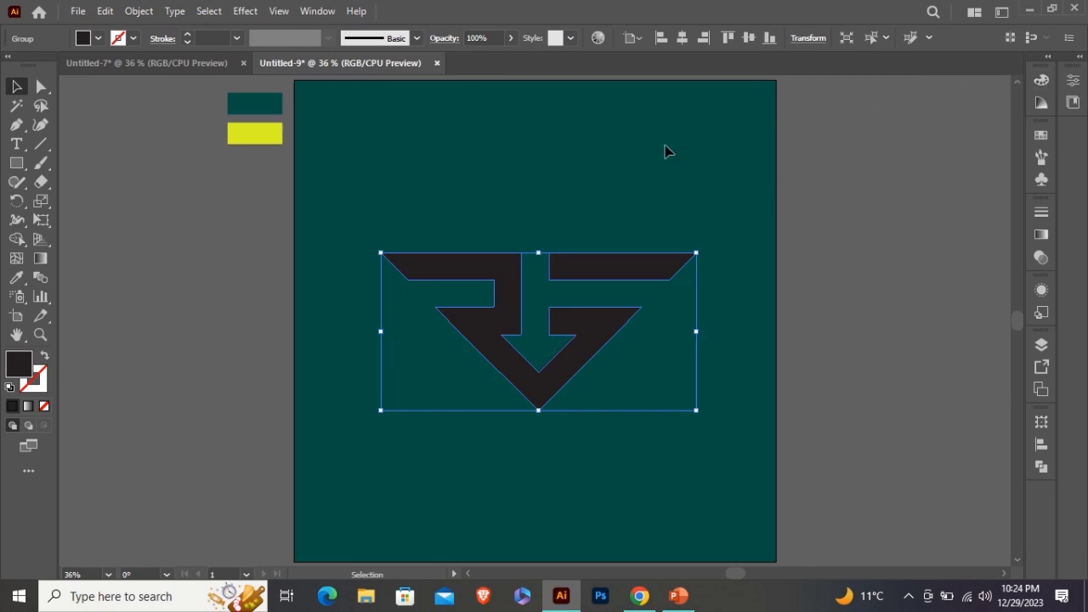
click(23, 283)
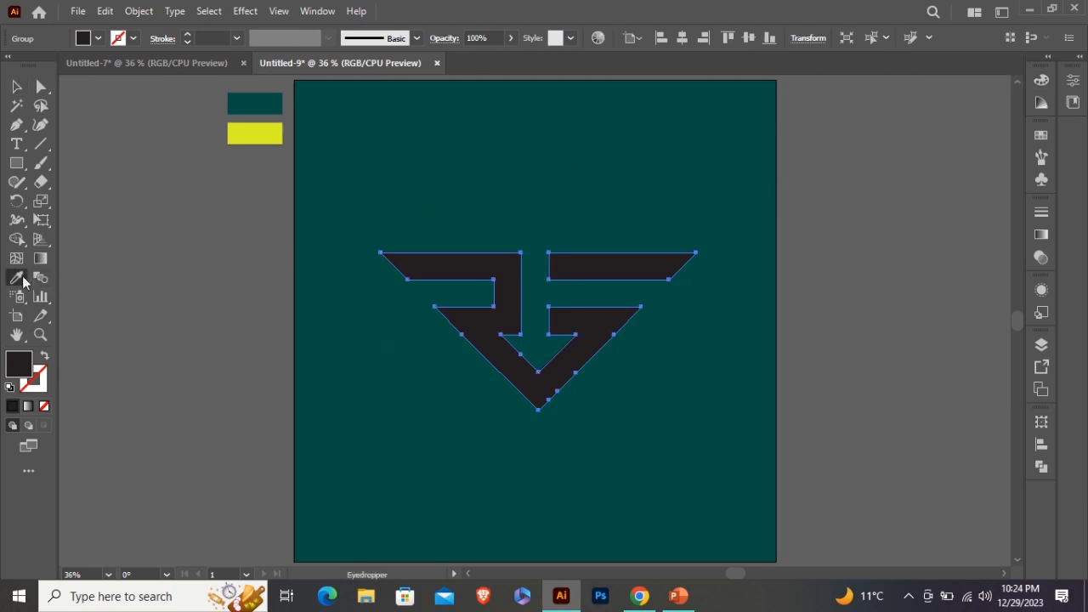
click(264, 133)
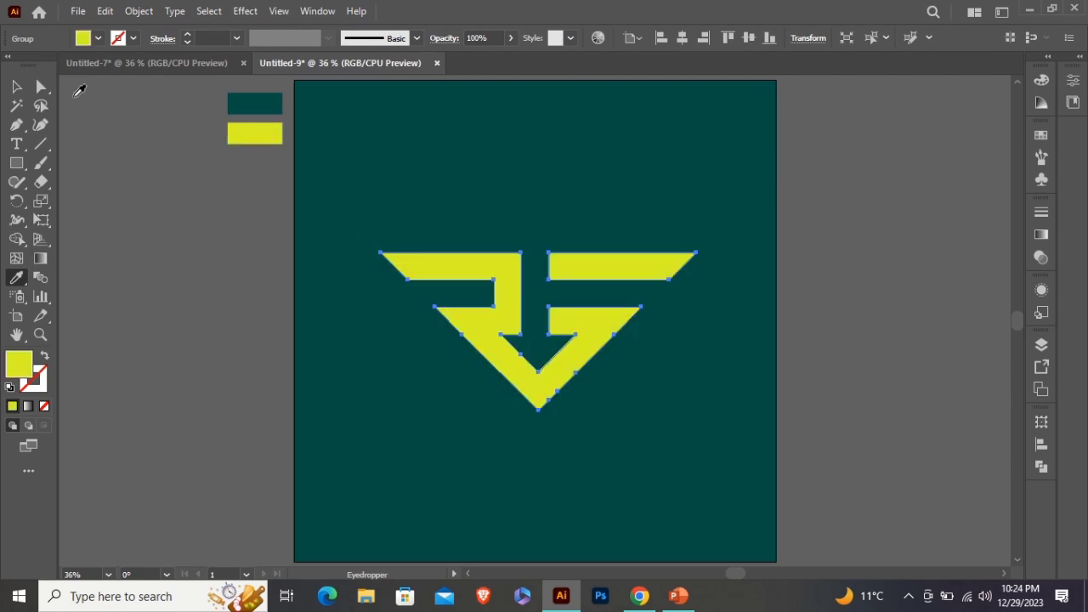
Move the yellow logo straight up into the upper part of the teal square and clear the selection
click(16, 86)
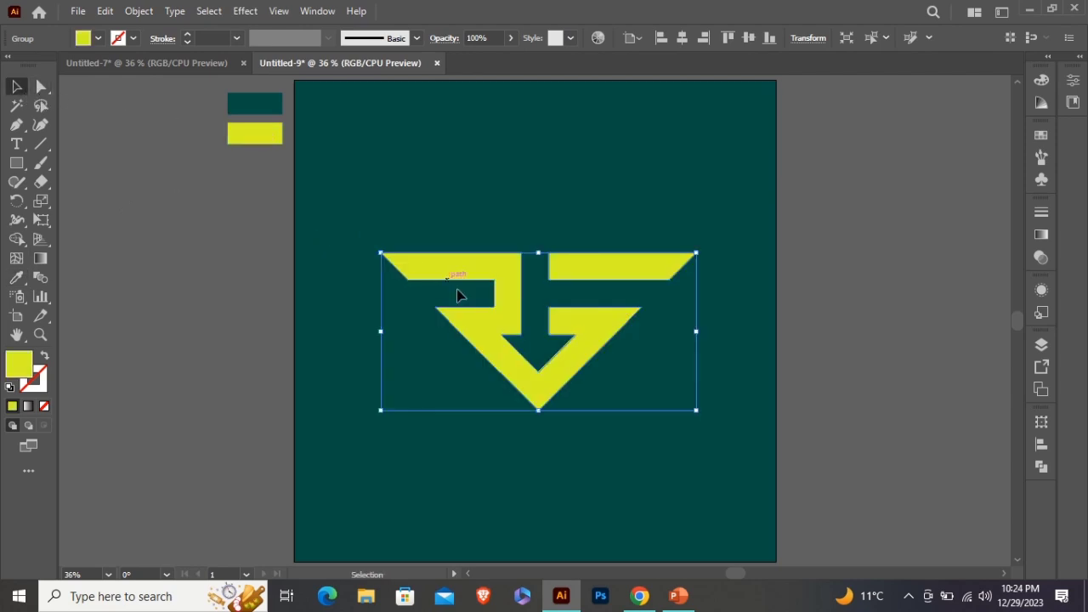
drag(612, 329, 641, 241)
click(736, 295)
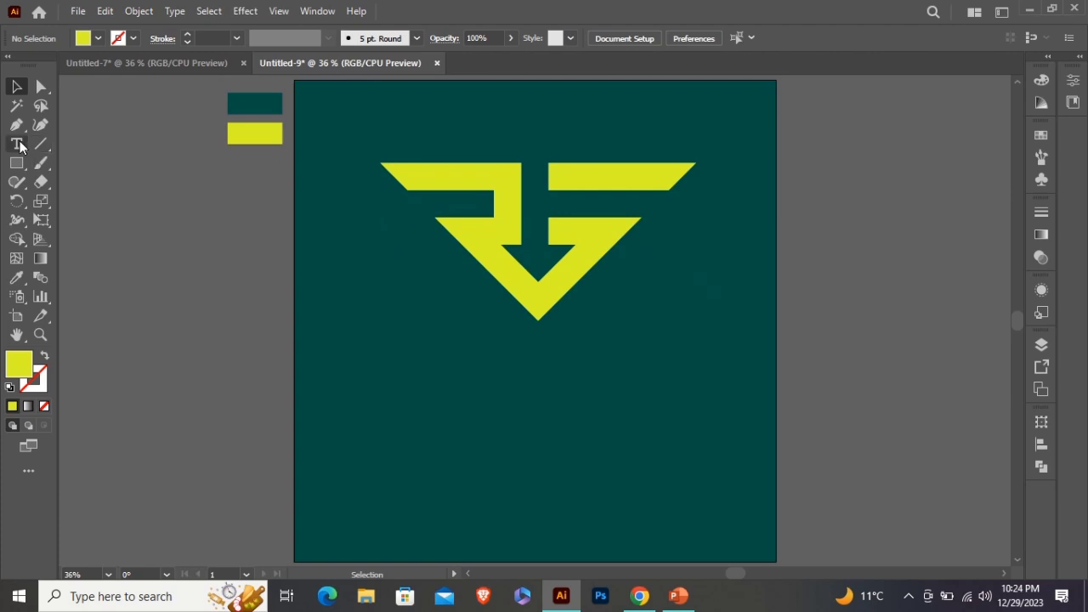
Add the text "R + F LOGO" below the logo at 72 pt in Aileron Bold
key(t)
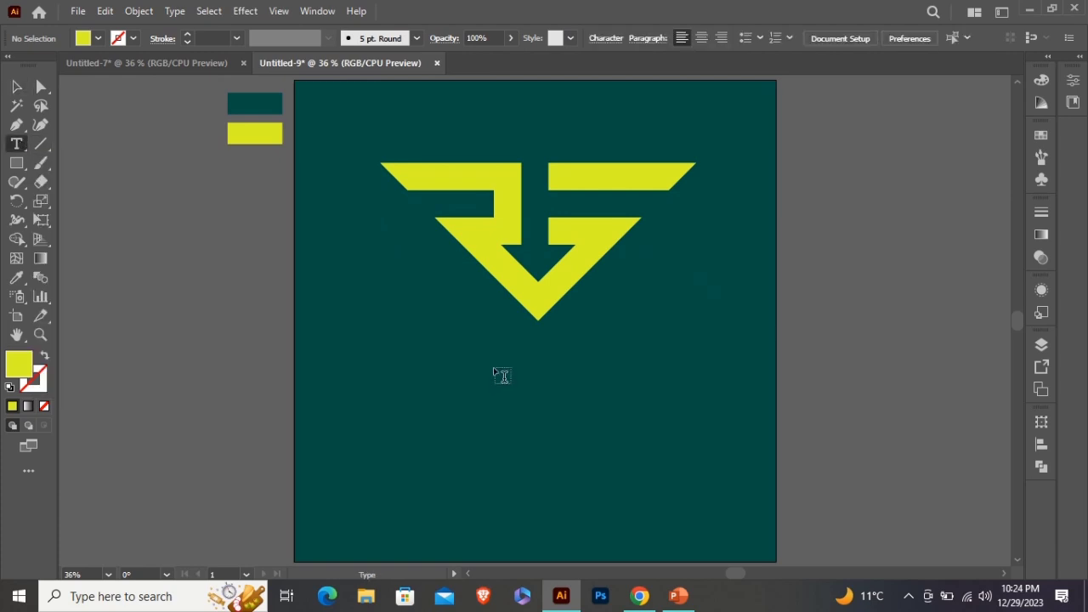
click(501, 377)
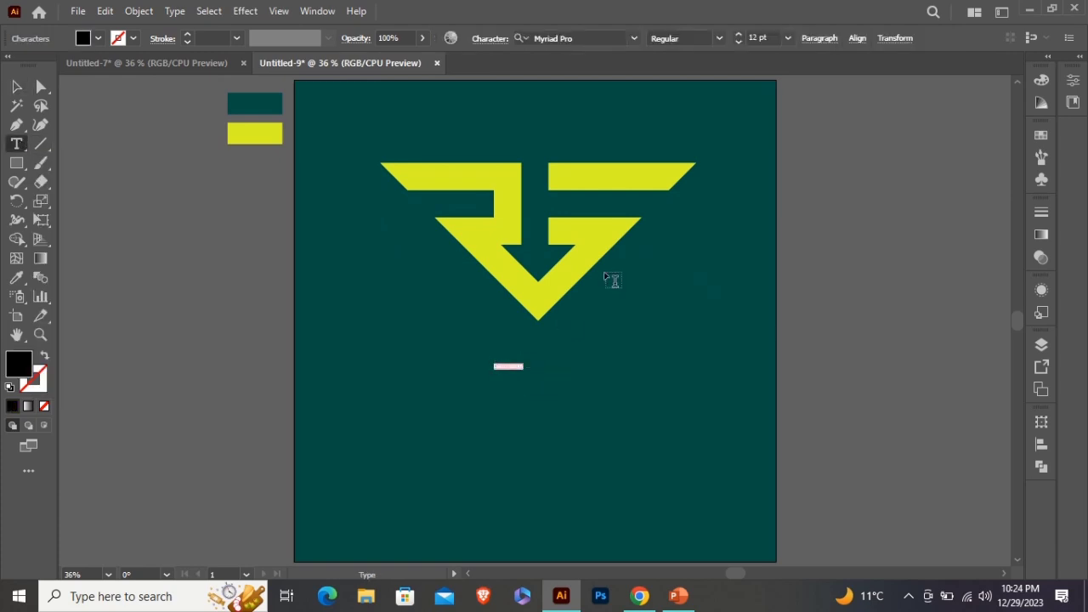
click(791, 43)
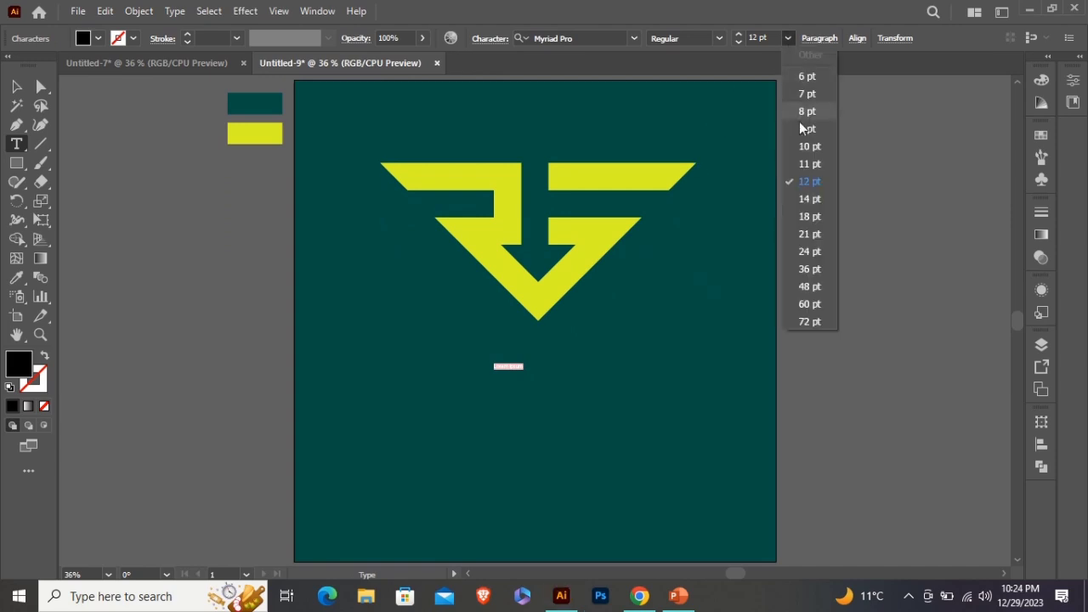
click(830, 322)
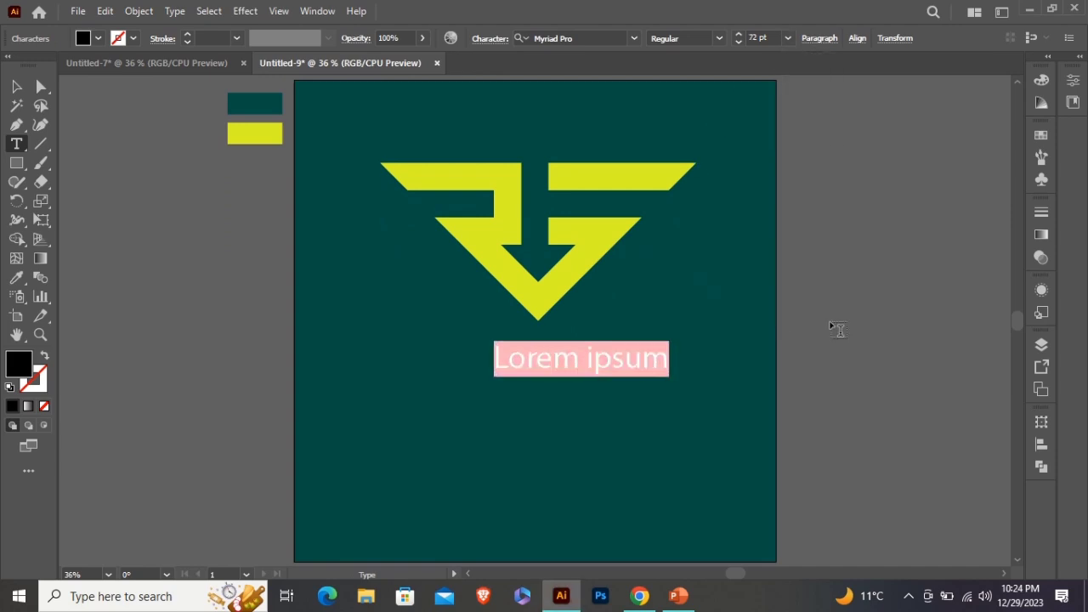
key(BackSpace)
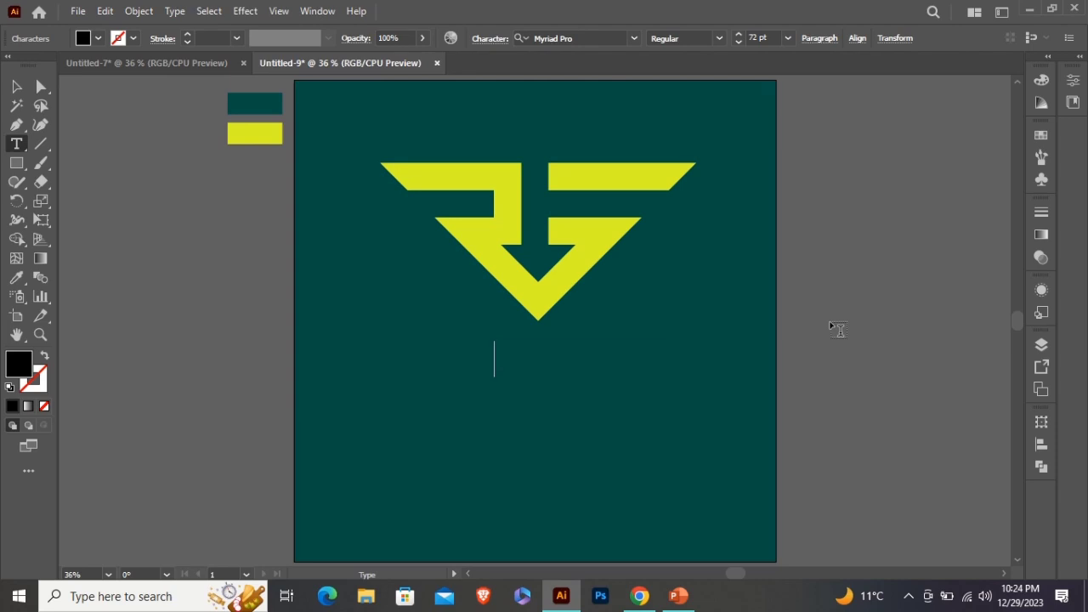
text(R + F LO)
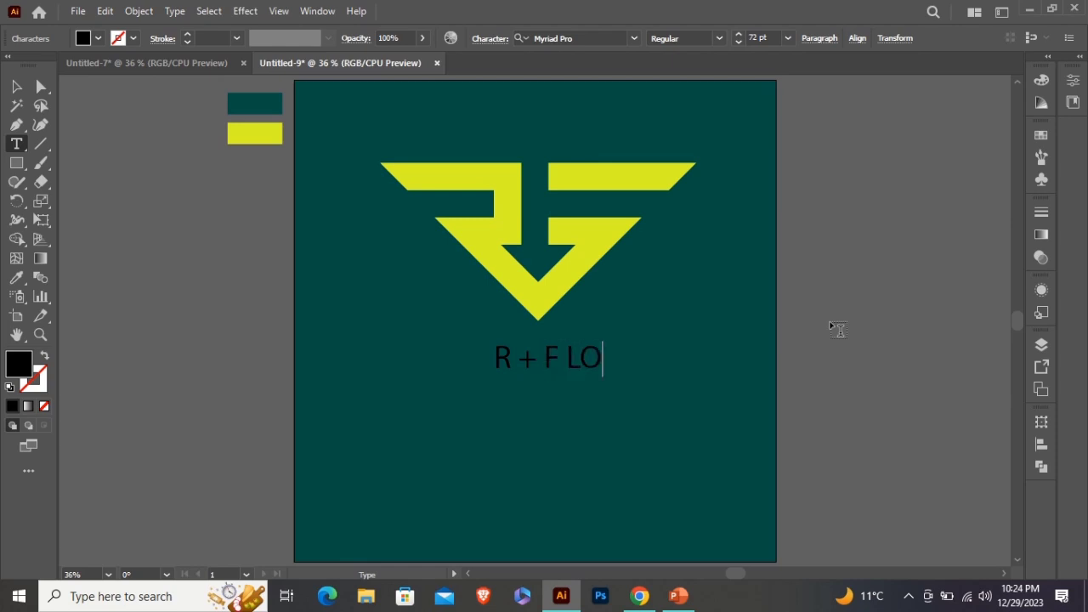
text(GO)
click(19, 88)
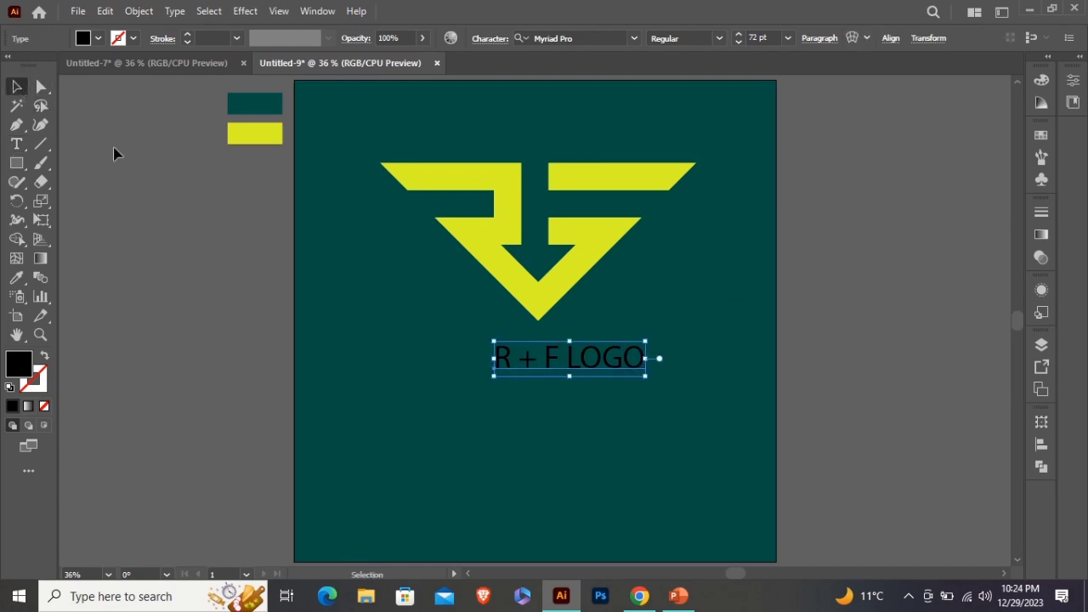
click(637, 36)
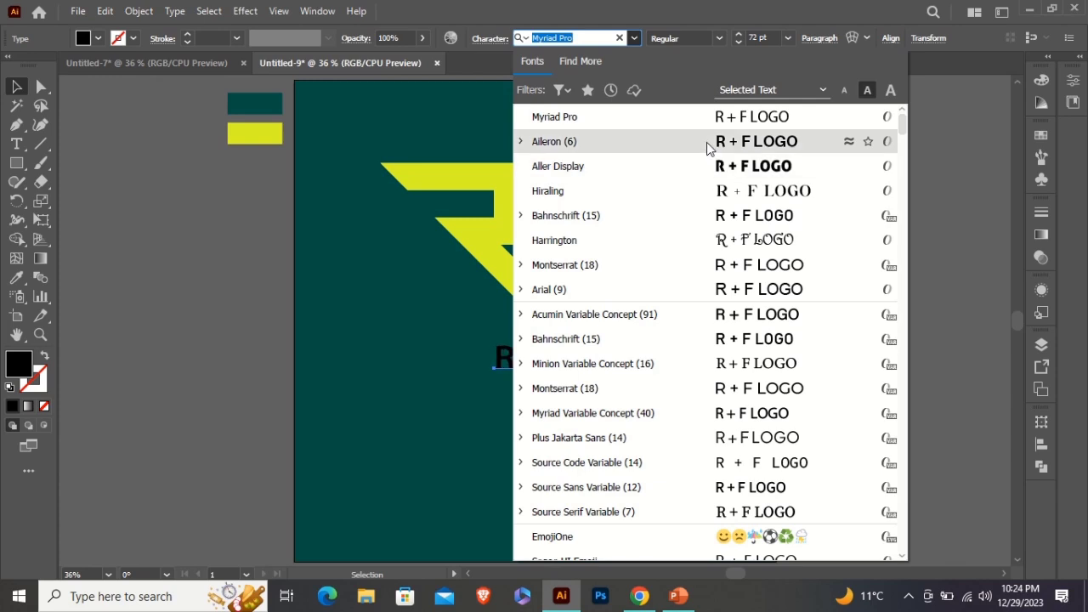
click(709, 143)
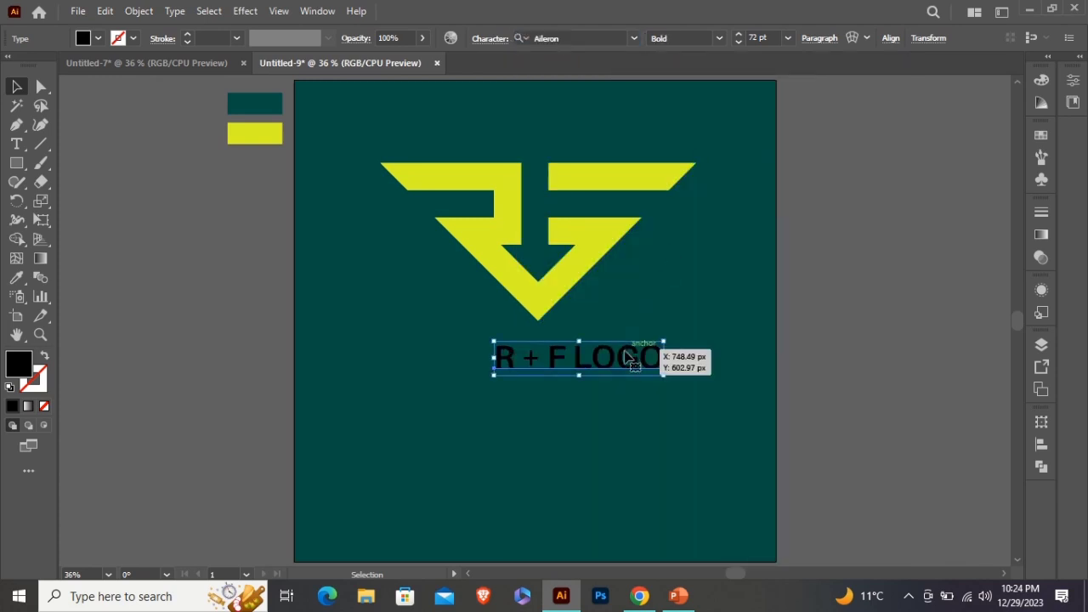
Center the "R + F LOGO" text horizontally with the logo mark and clear the selection
shift+click(563, 288)
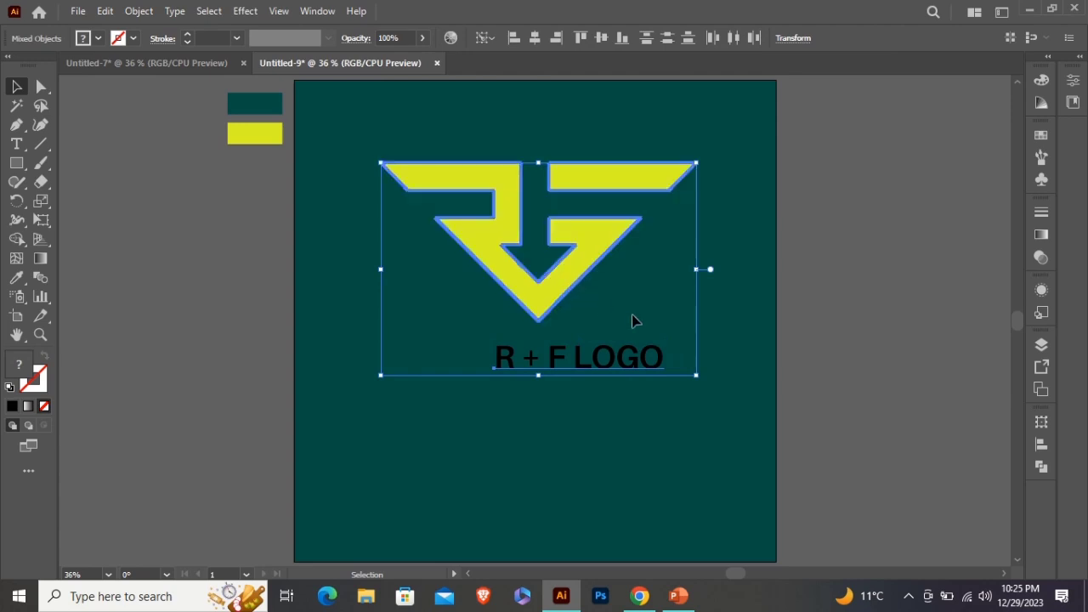
click(1040, 444)
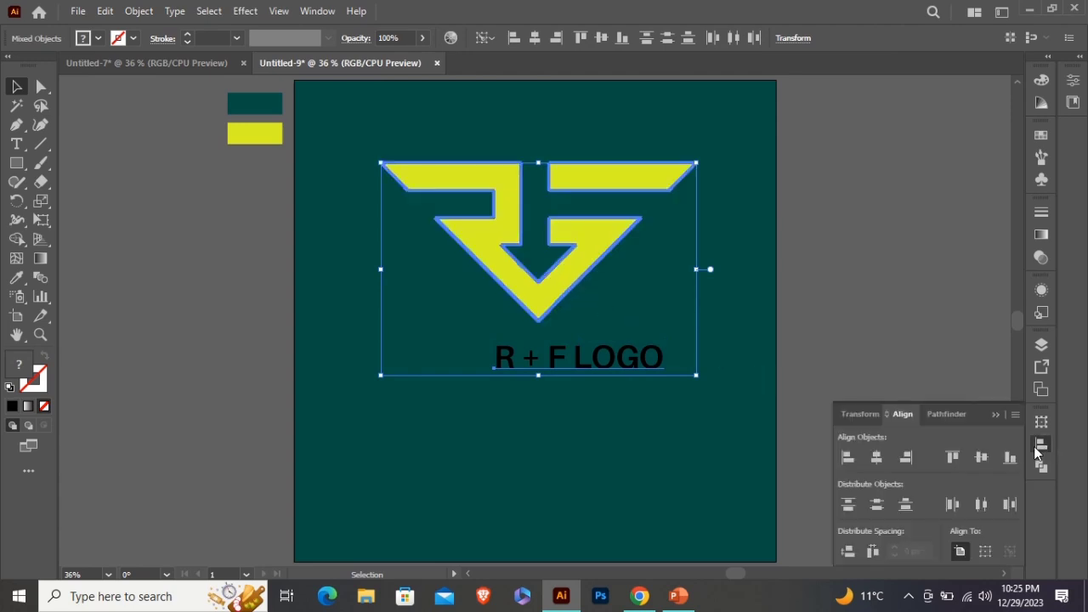
click(878, 465)
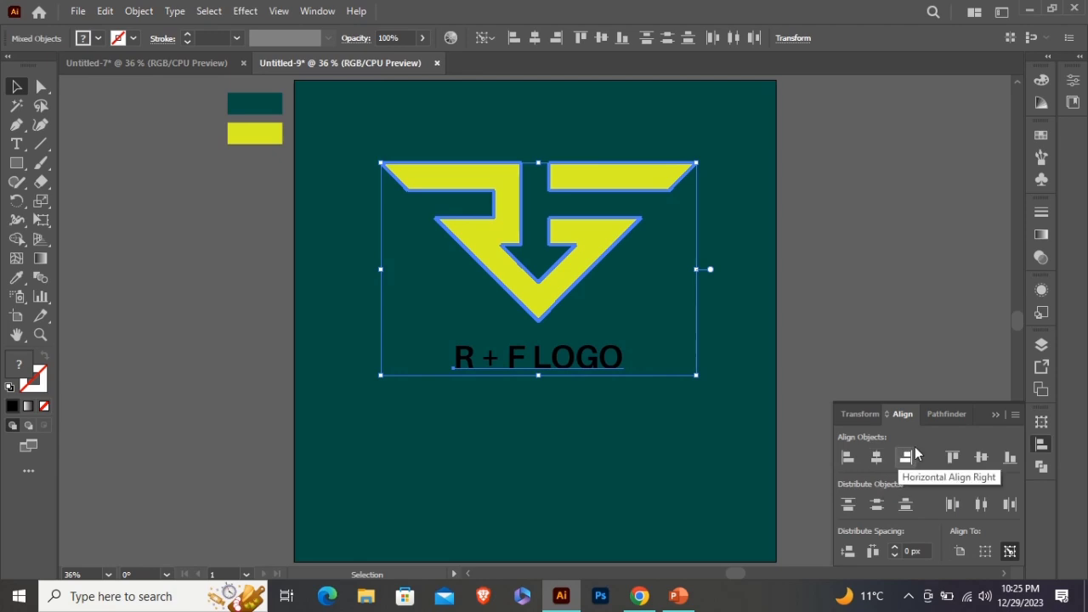
click(993, 414)
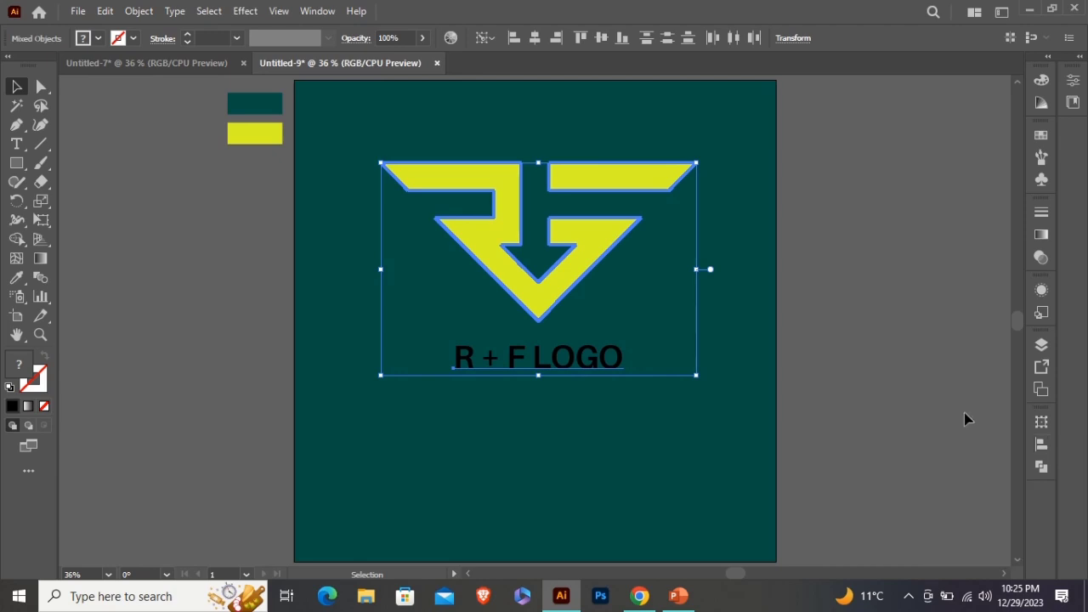
click(664, 437)
Move the "R + F LOGO" text slightly down from the logo mark and convert it to outlines
click(583, 366)
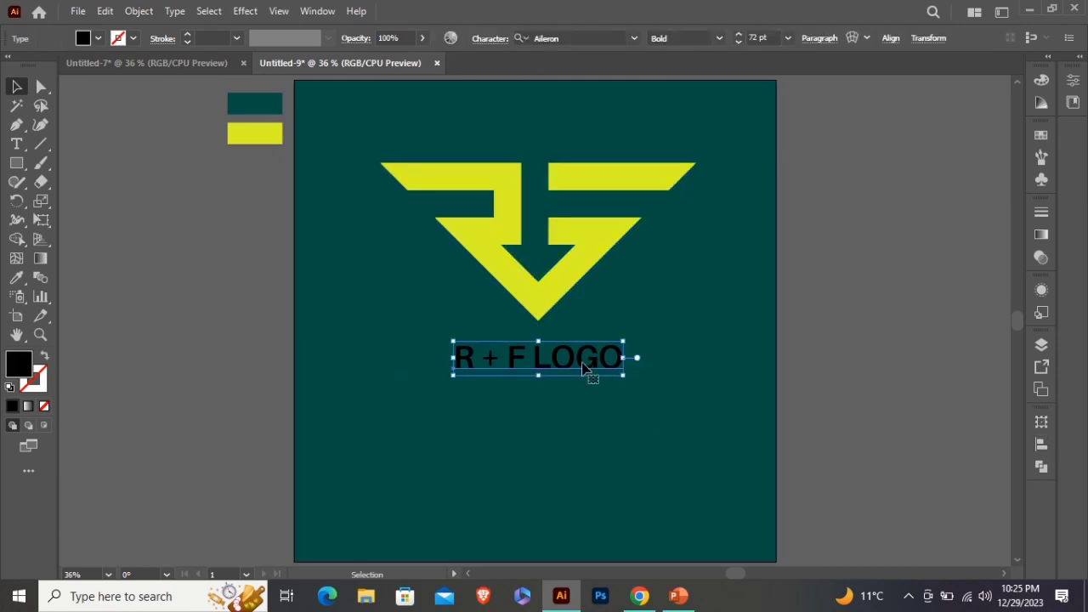
drag(583, 366, 585, 390)
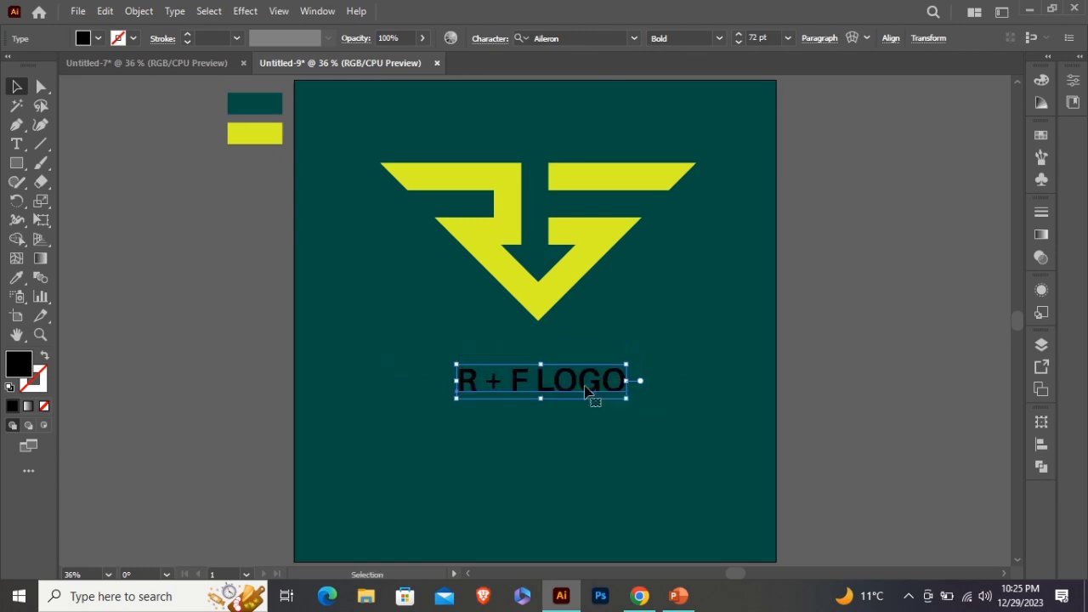
right_click(585, 386)
click(629, 335)
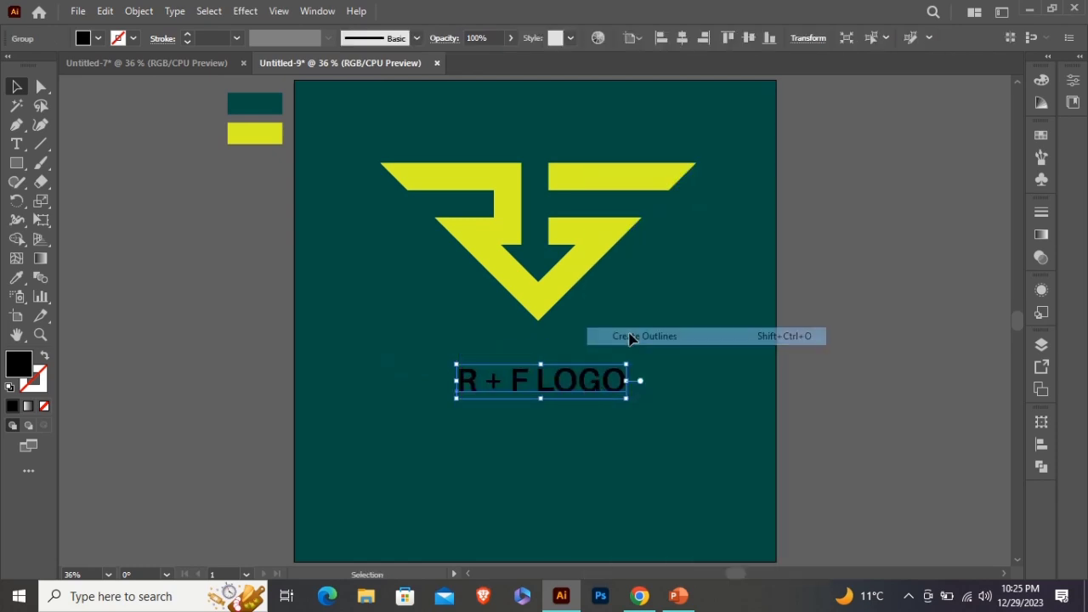
Fill the outlined text with the yellow sampled from the swatch and delete both color swatches beside the artboard
click(19, 277)
click(253, 131)
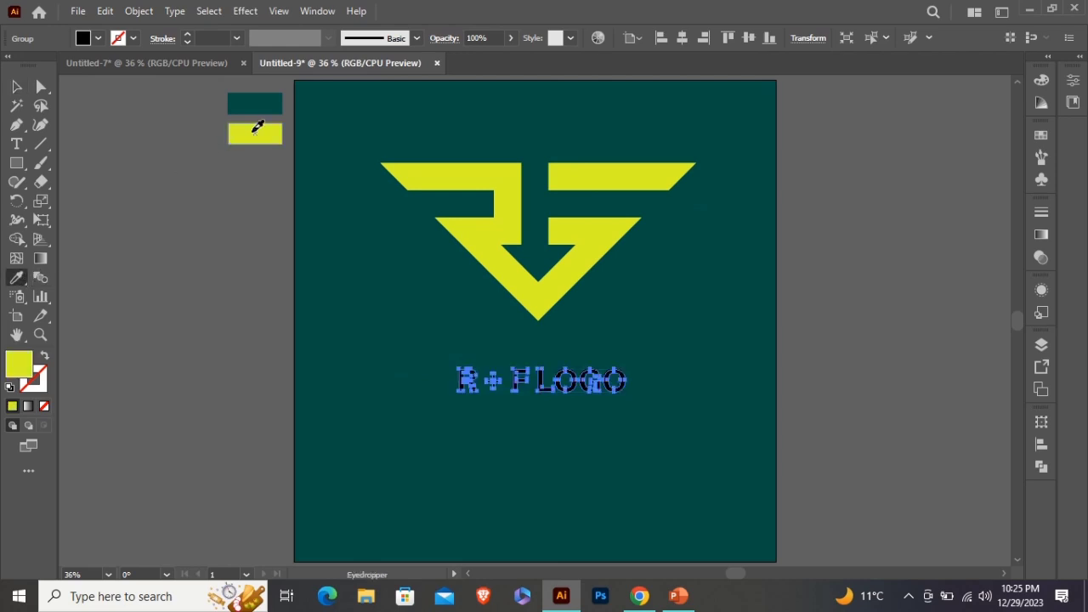
click(17, 88)
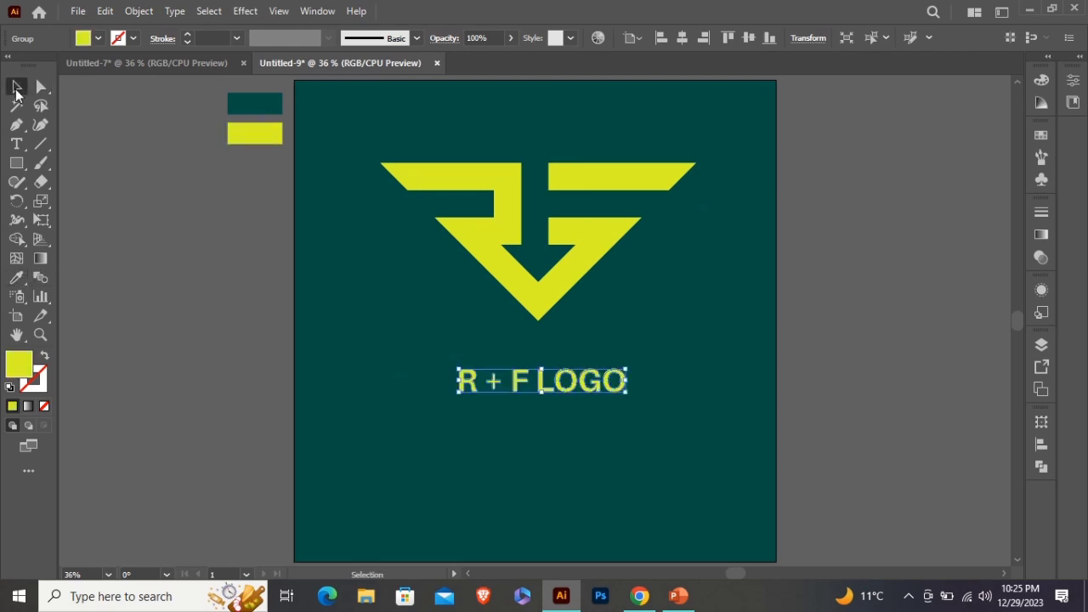
click(354, 259)
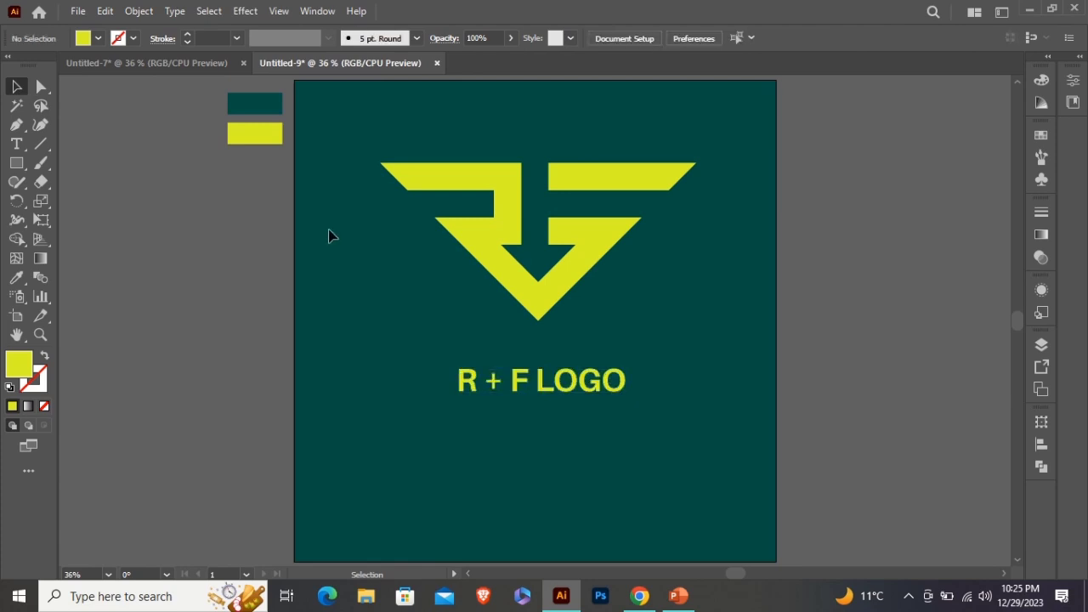
drag(250, 88, 265, 152)
key(Delete)
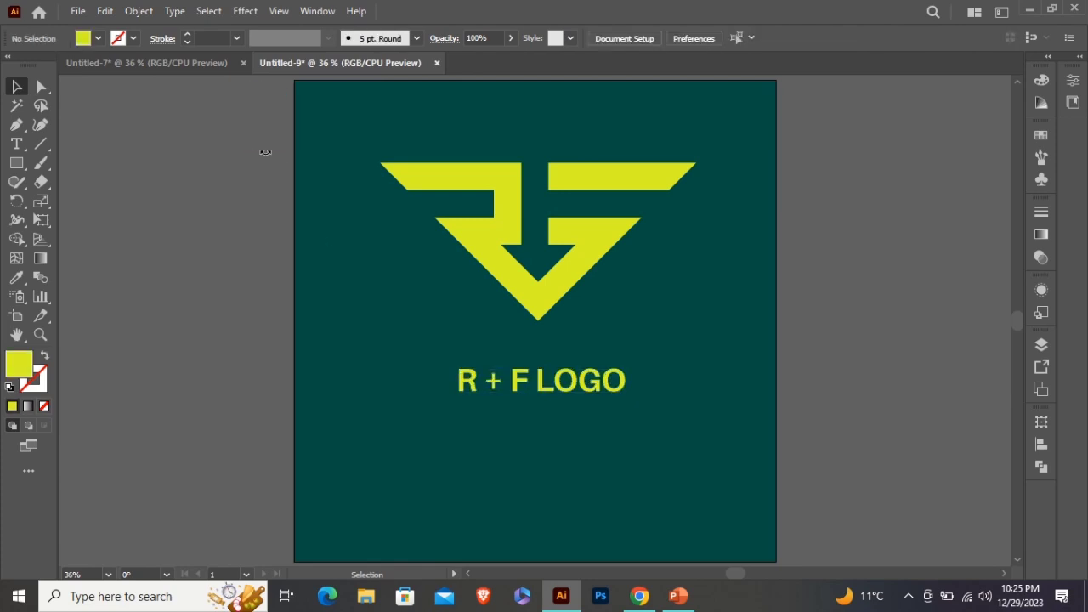
Group the logo mark with its text and center the group vertically on the artboard
drag(490, 134, 599, 404)
right_click(578, 269)
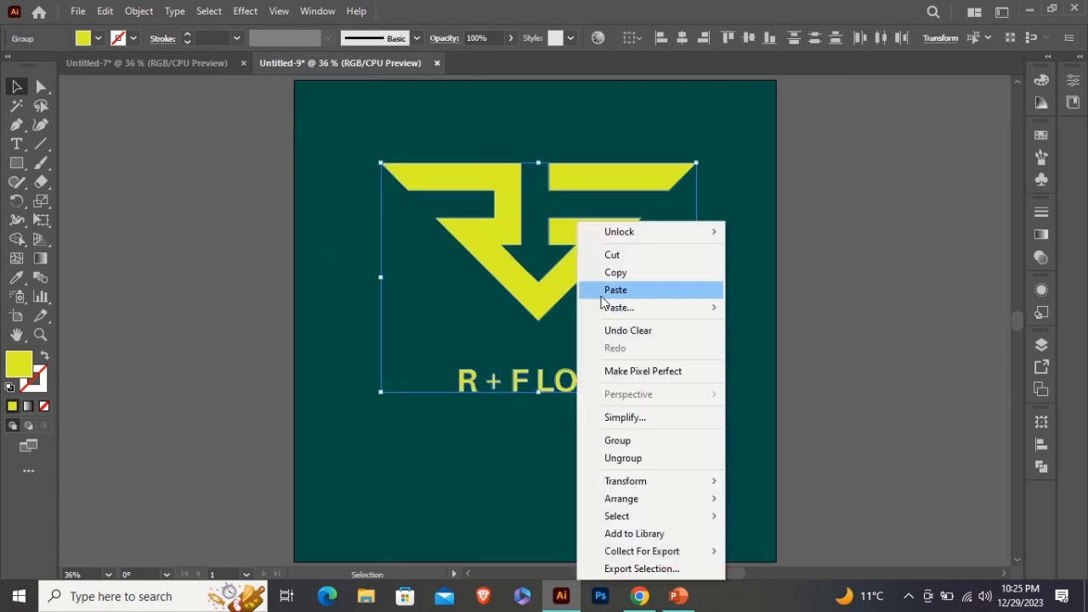
click(655, 440)
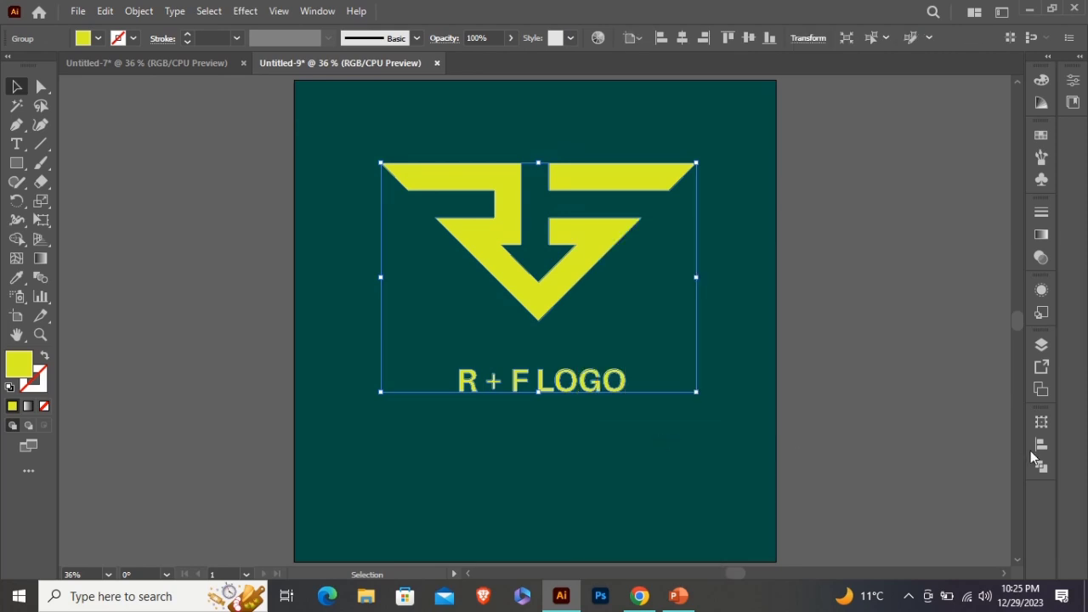
click(1042, 444)
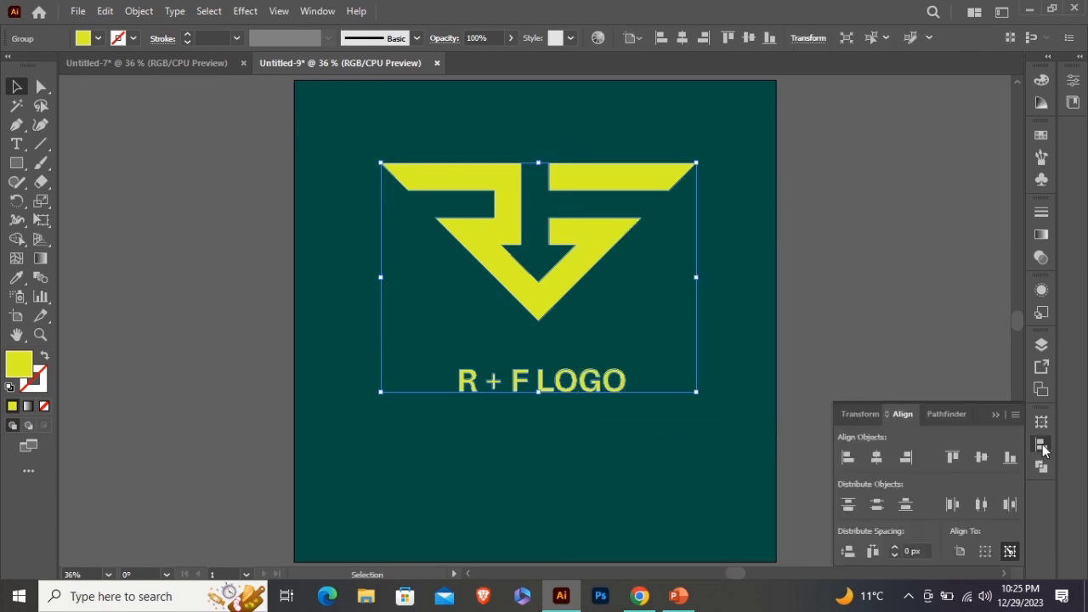
click(981, 458)
click(993, 416)
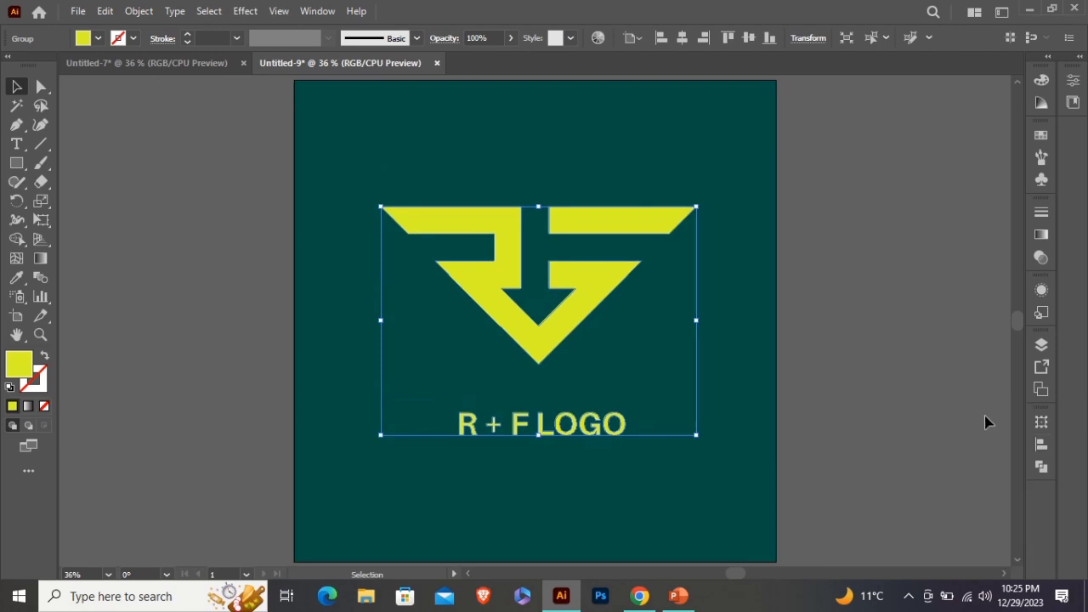
Apply a drop shadow with 70% opacity to the logo and text group and clear the selection
click(244, 12)
mouse_move(328, 200)
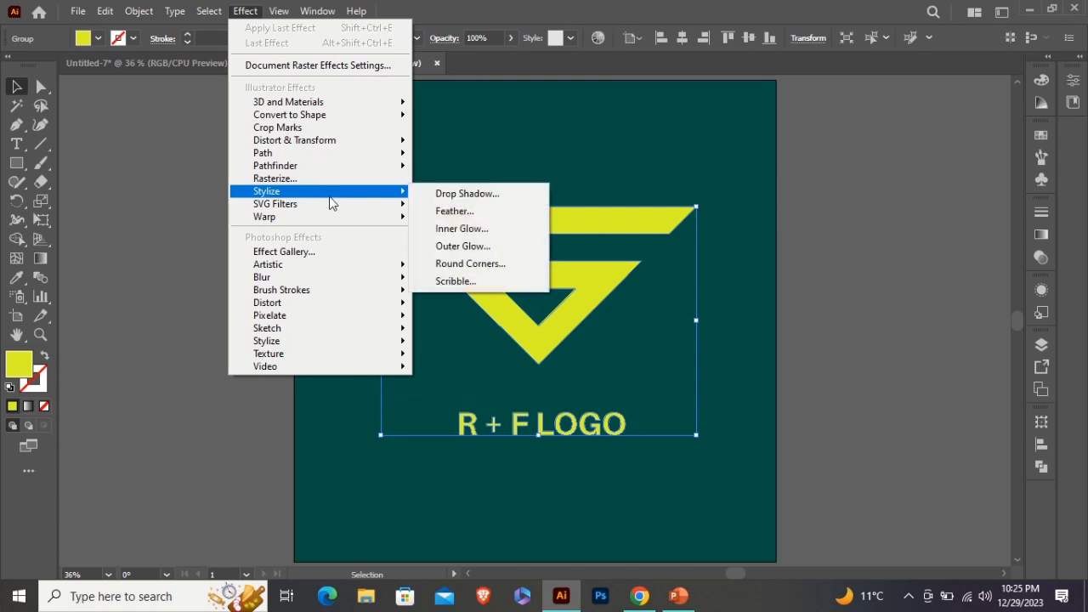
click(438, 199)
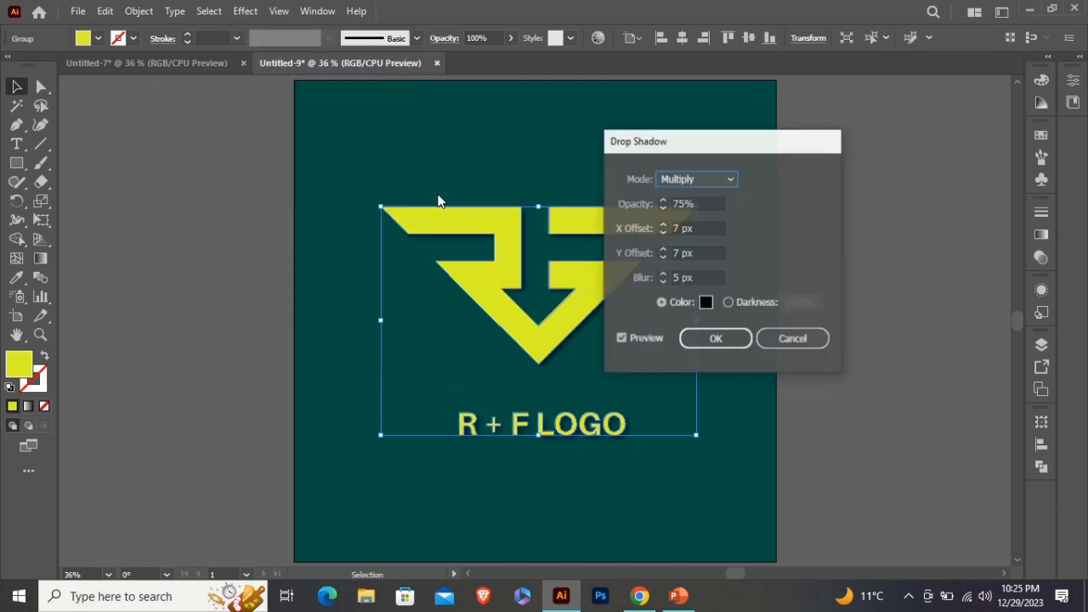
click(682, 204)
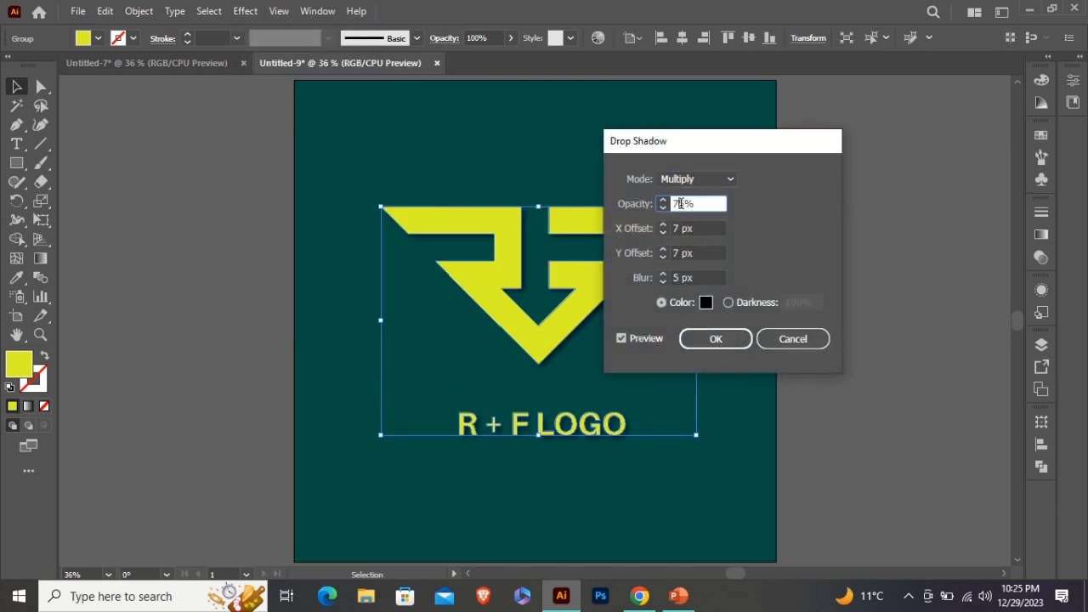
double_click(683, 204)
text(70)
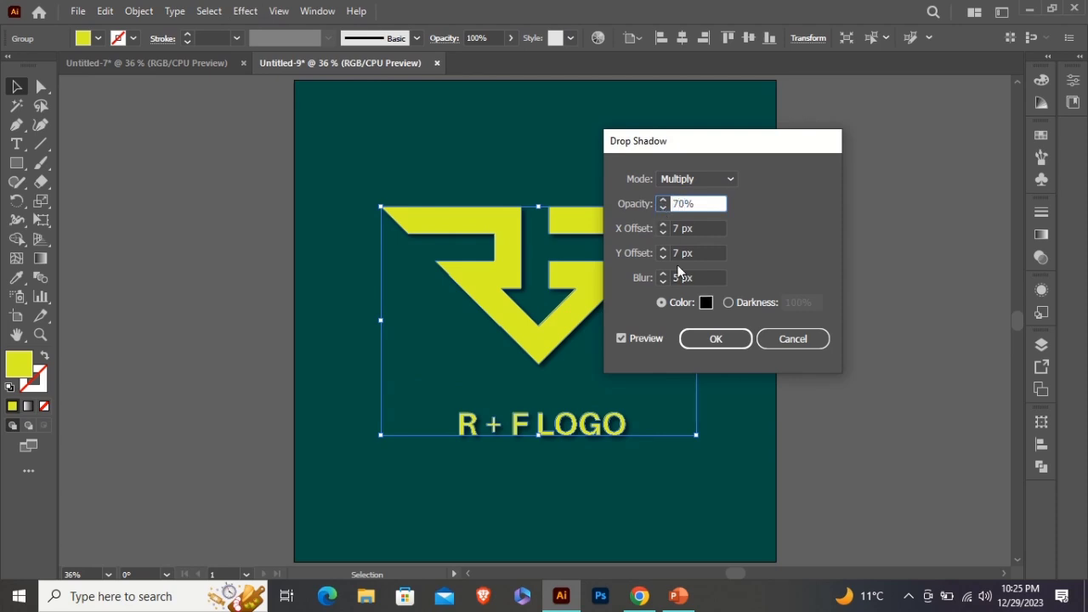
click(701, 339)
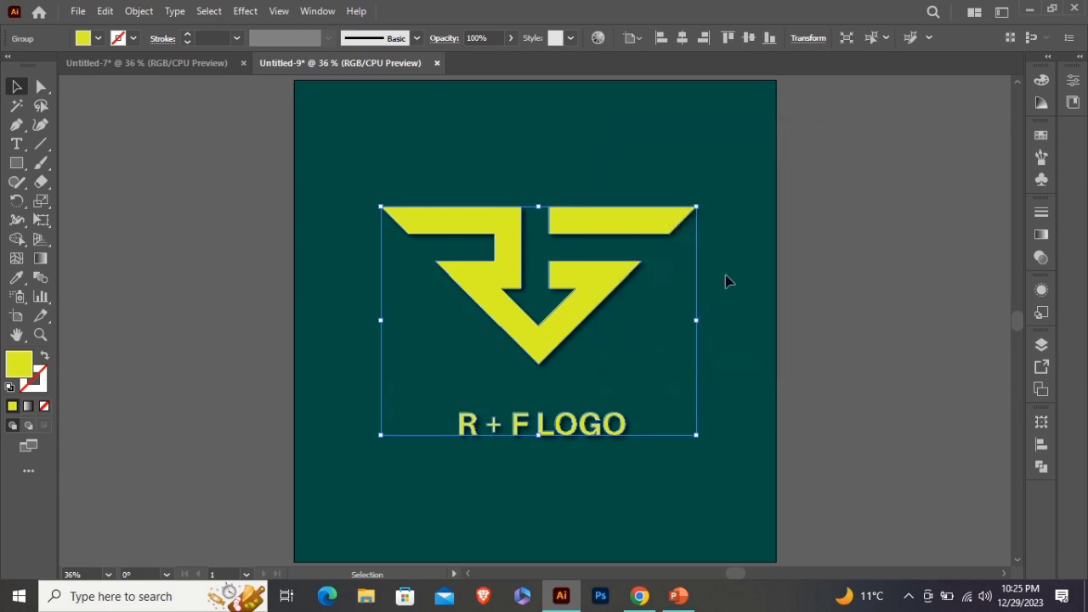
click(729, 273)
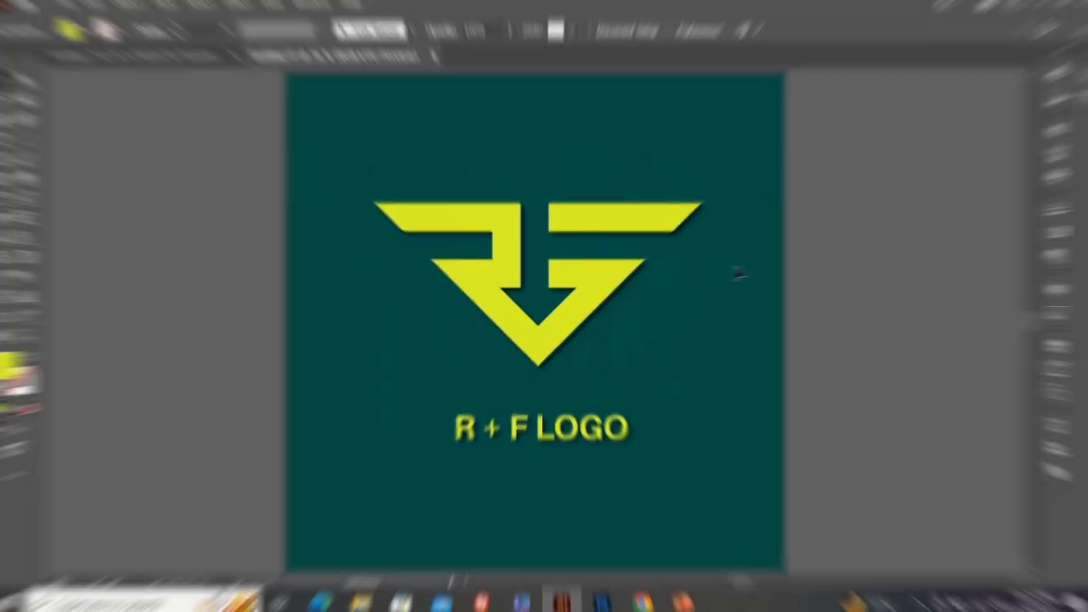